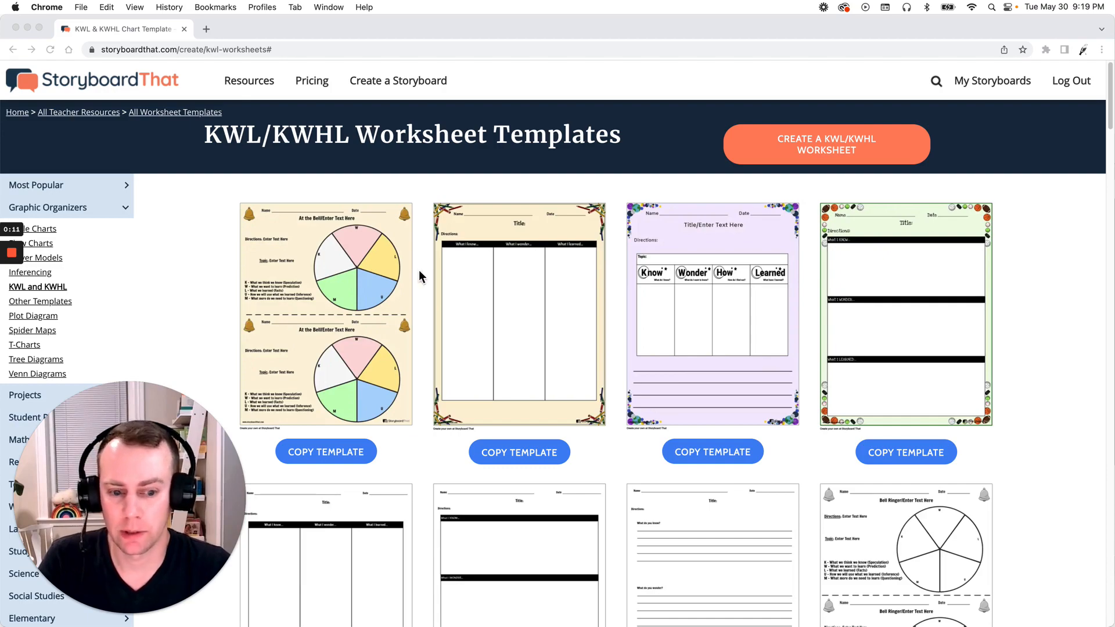
Step: Browse the KWL/KWHL worksheet templates and copy the beige three-column template with the pencil-decorated corners
{"action": "scroll", "coordinate": [420, 270], "scroll_direction": "down", "scroll_amount": 8}
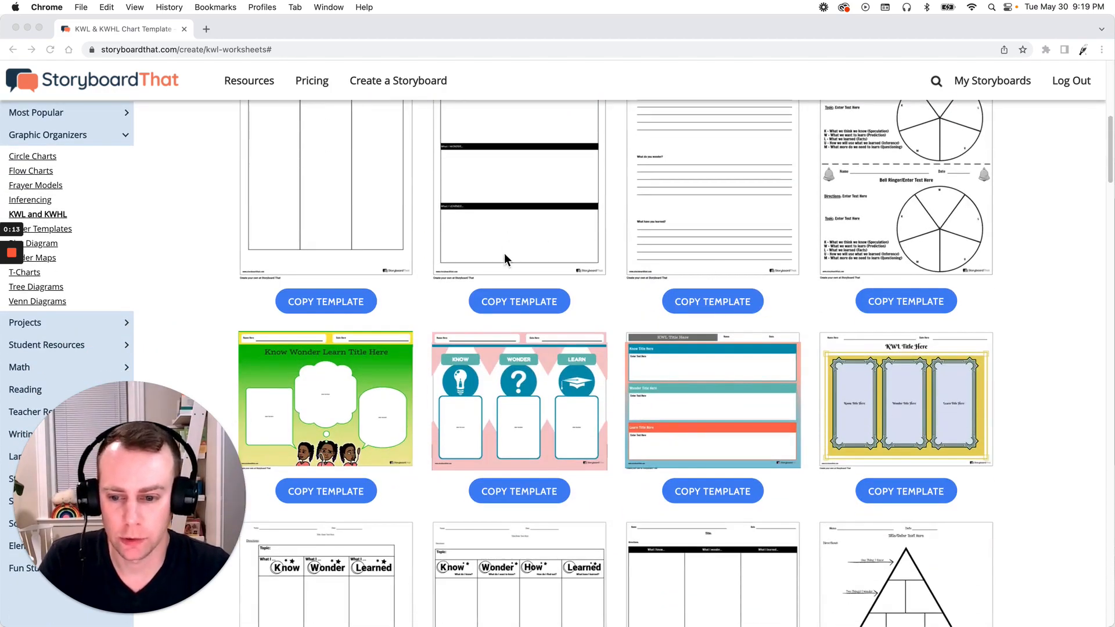
{"action": "scroll", "coordinate": [618, 241], "scroll_direction": "up", "scroll_amount": 8}
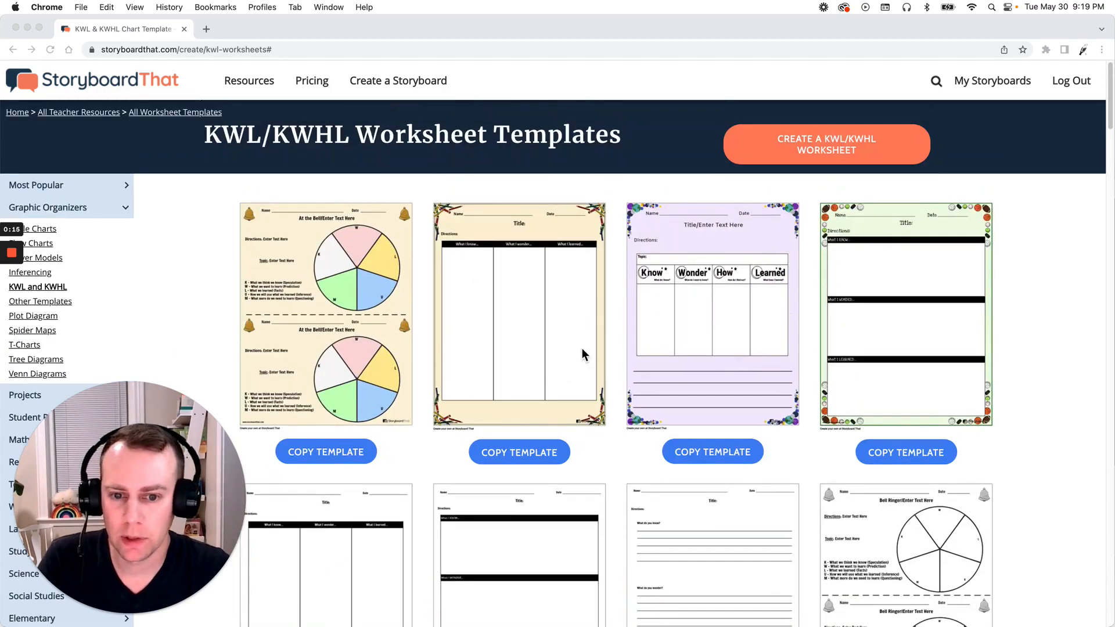
{"action": "left_click", "coordinate": [536, 460]}
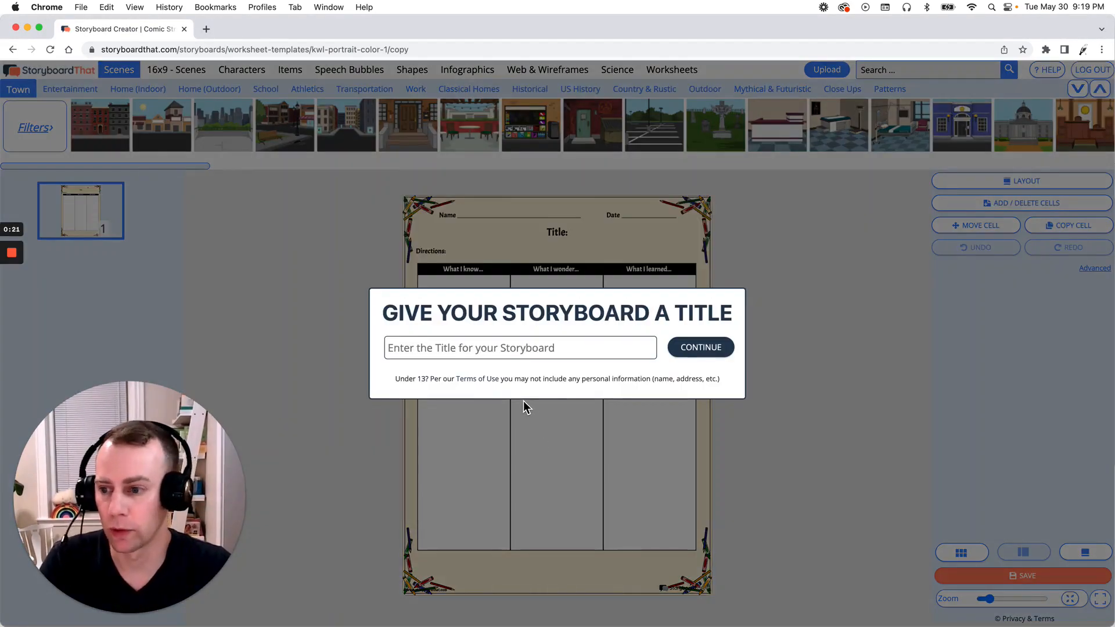
Step: Title the new storyboard "Template 1" and continue to the editor
{"action": "left_click", "coordinate": [519, 347]}
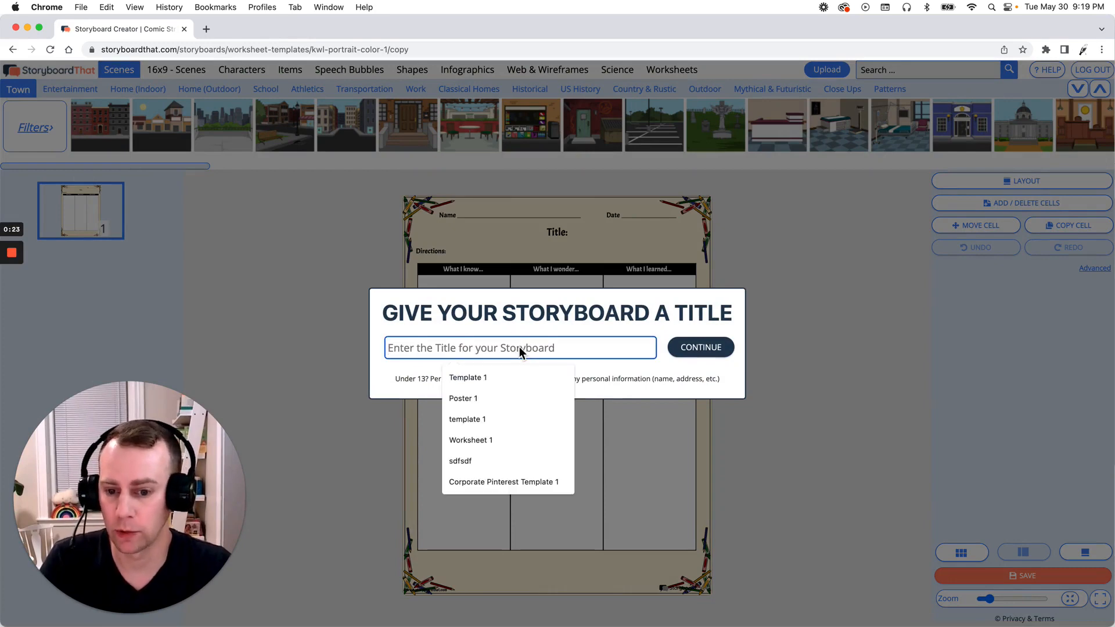
{"action": "type", "text": "Templat"}
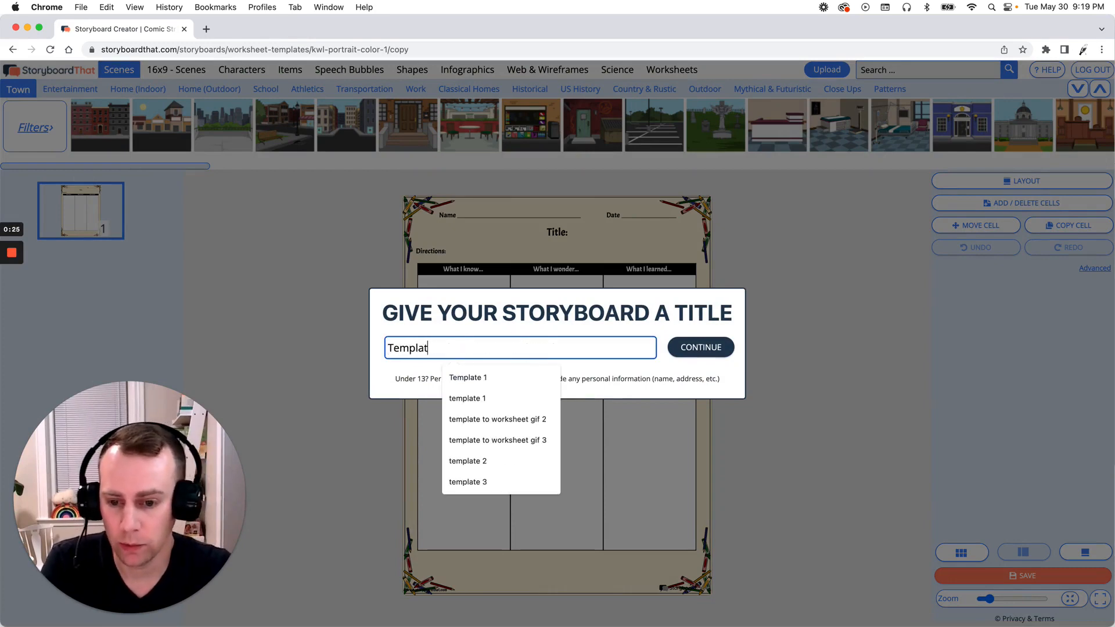
{"action": "type", "text": "e 1"}
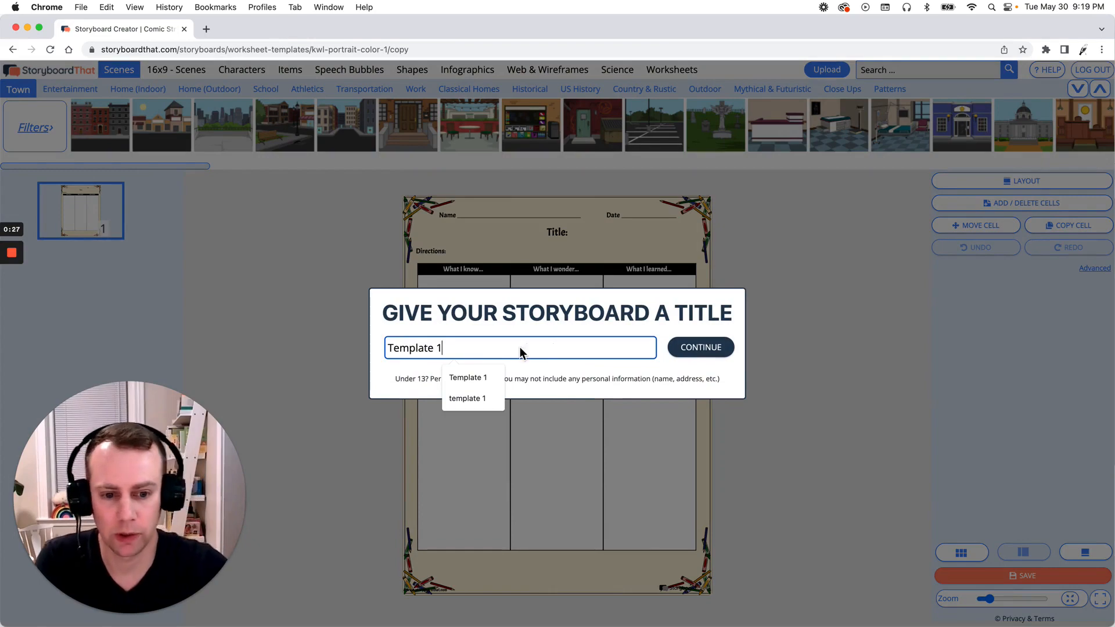
{"action": "left_click", "coordinate": [703, 347]}
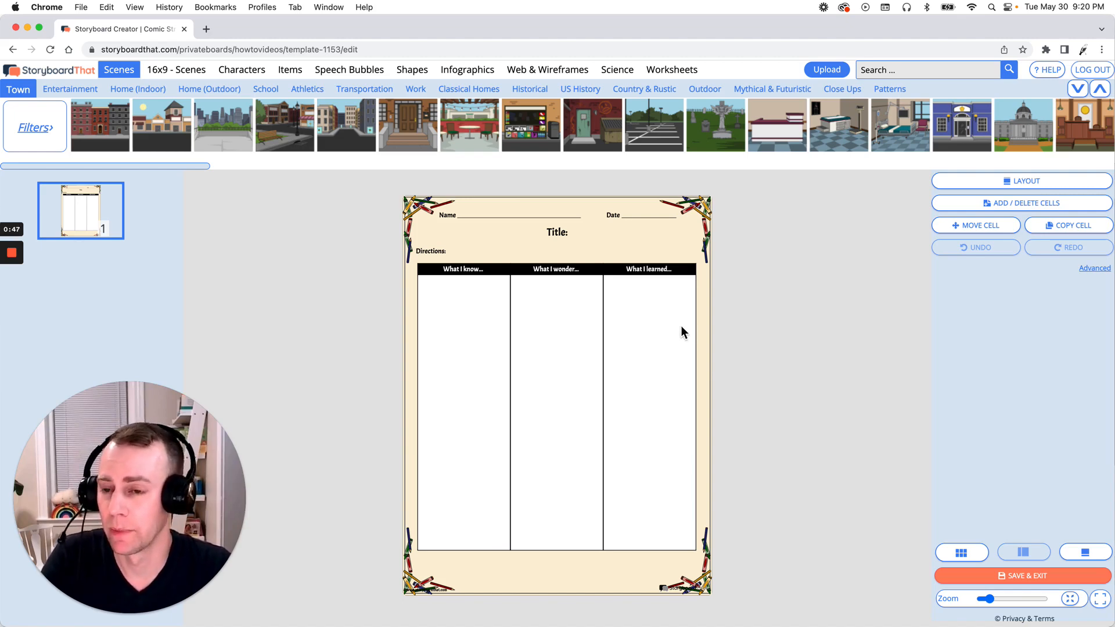
Step: Add Kids Character 5, the girl in the magenta shirt, to the "What I know..." column
{"action": "left_click", "coordinate": [254, 70]}
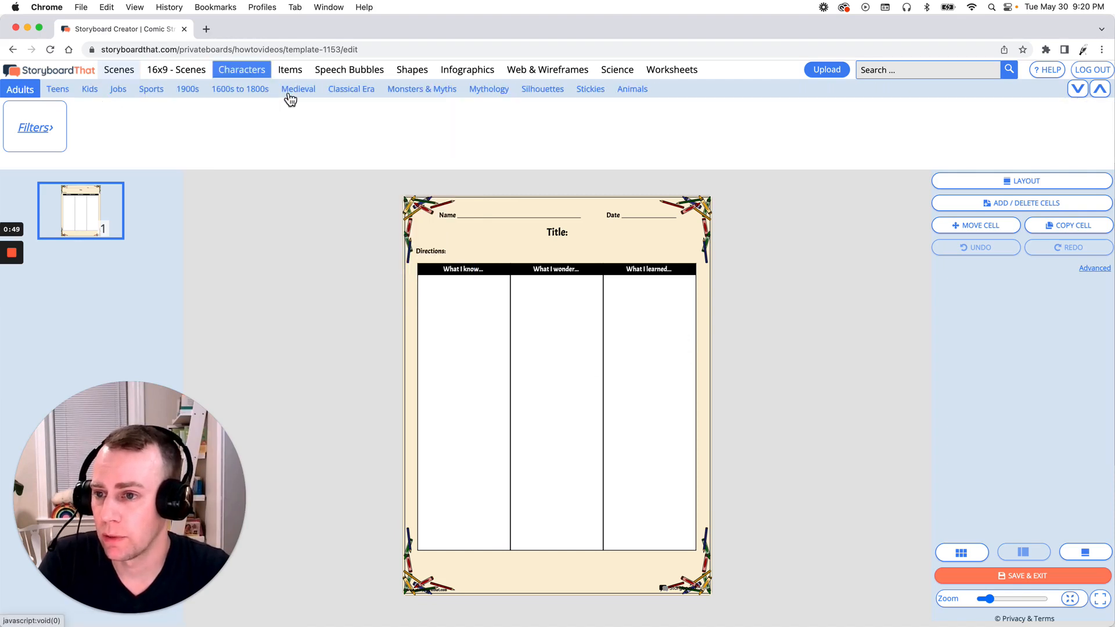
{"action": "left_click", "coordinate": [91, 89]}
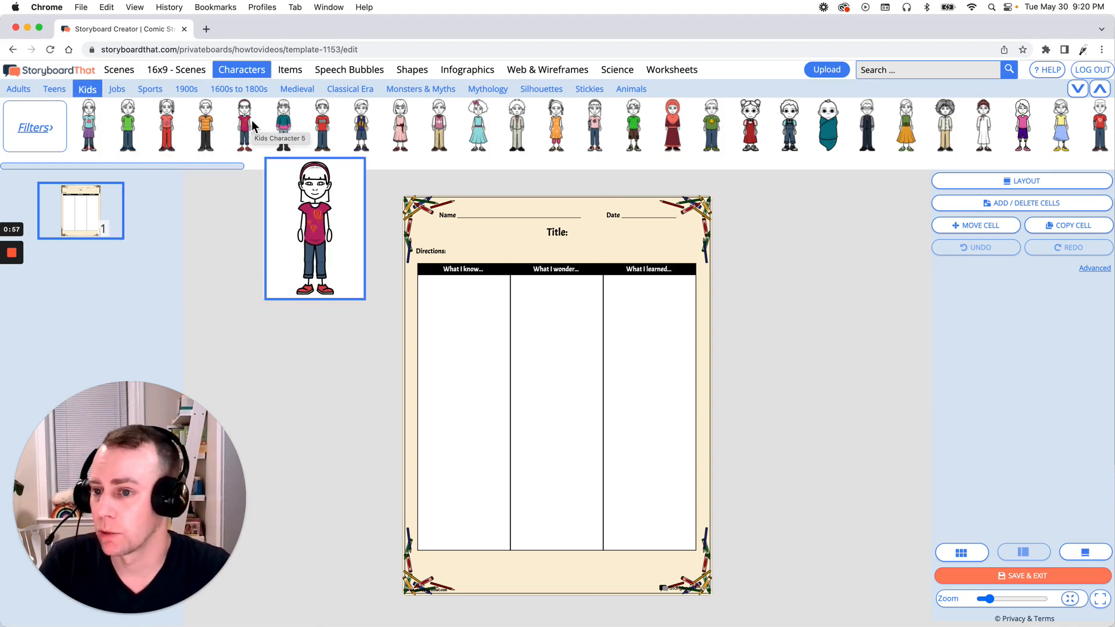
{"action": "left_click_drag", "start_coordinate": [248, 122], "coordinate": [469, 386]}
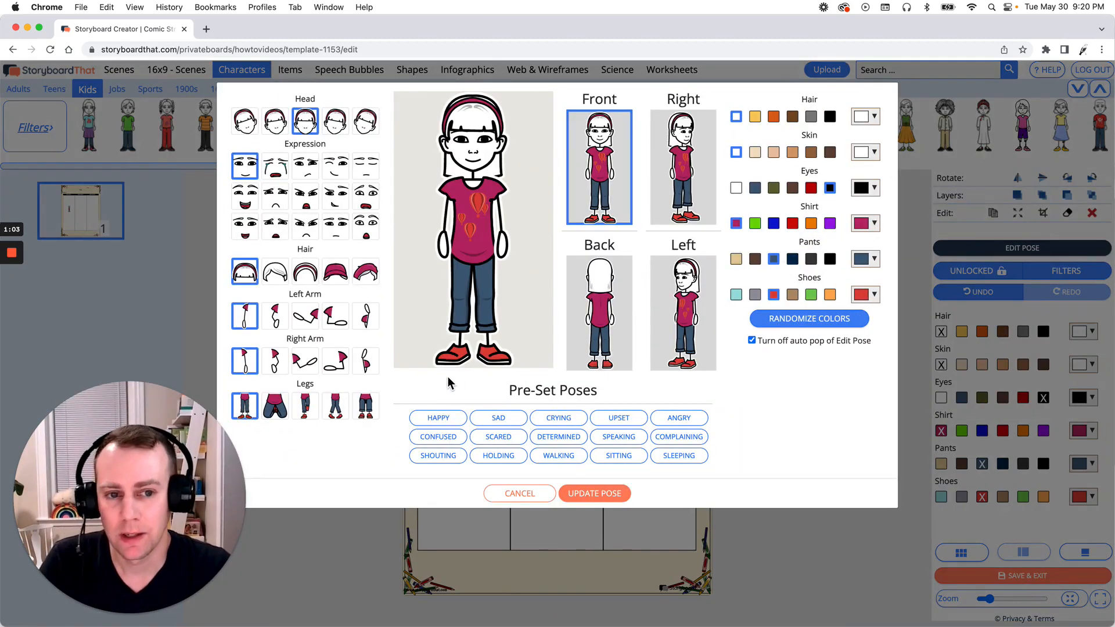
Step: Pose the girl facing right with plain hair, raised right arm, bent left arm, open smile and the second head angle
{"action": "left_click", "coordinate": [684, 200]}
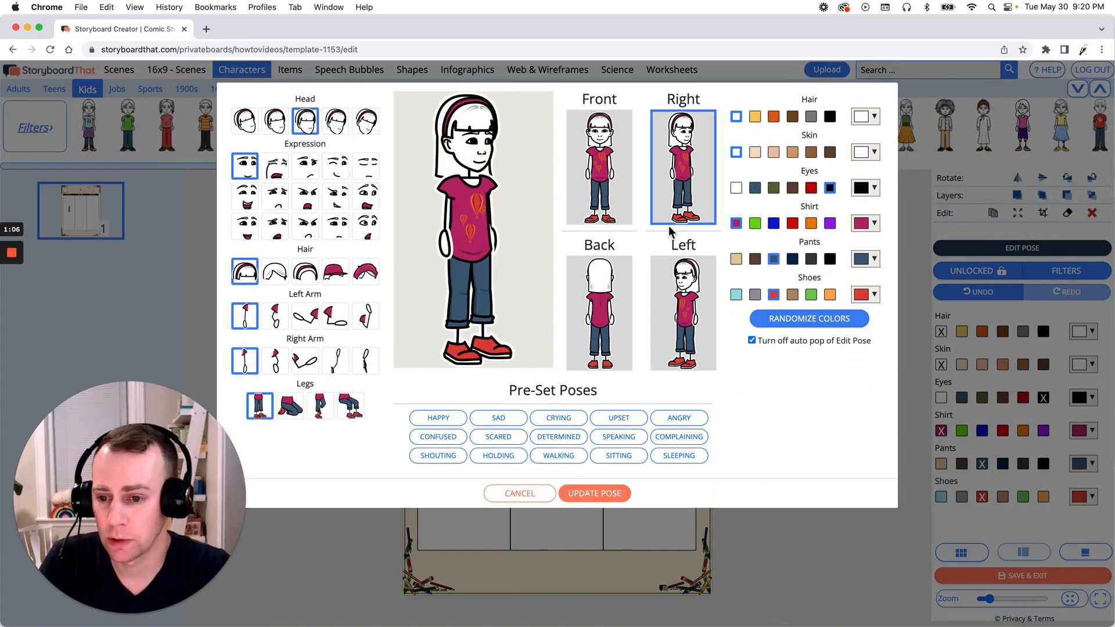
{"action": "left_click", "coordinate": [282, 280]}
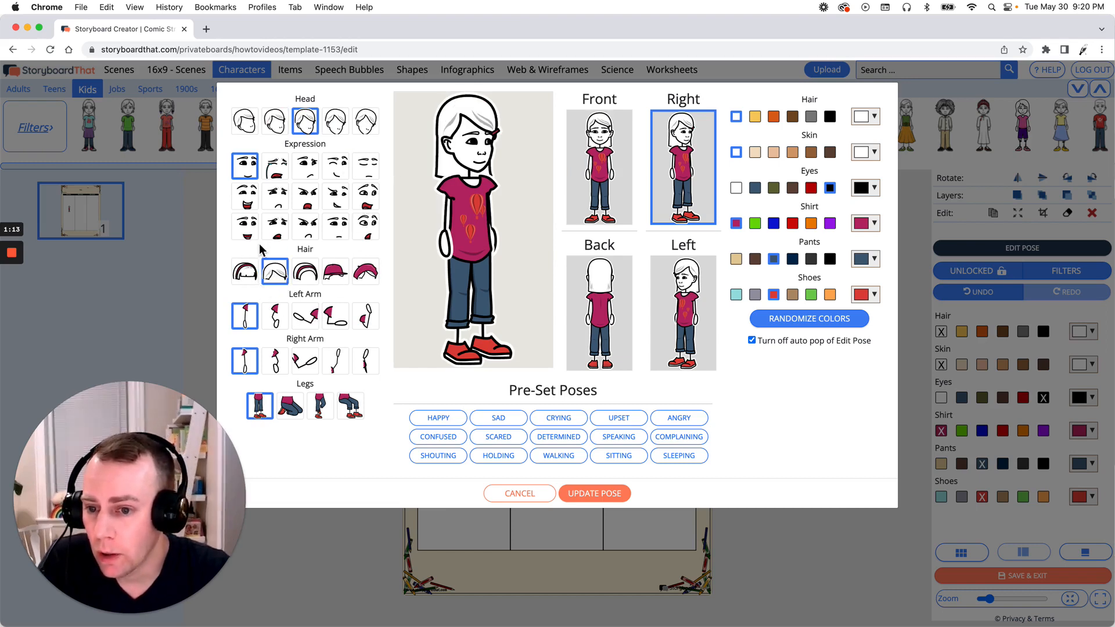
{"action": "left_click", "coordinate": [335, 362]}
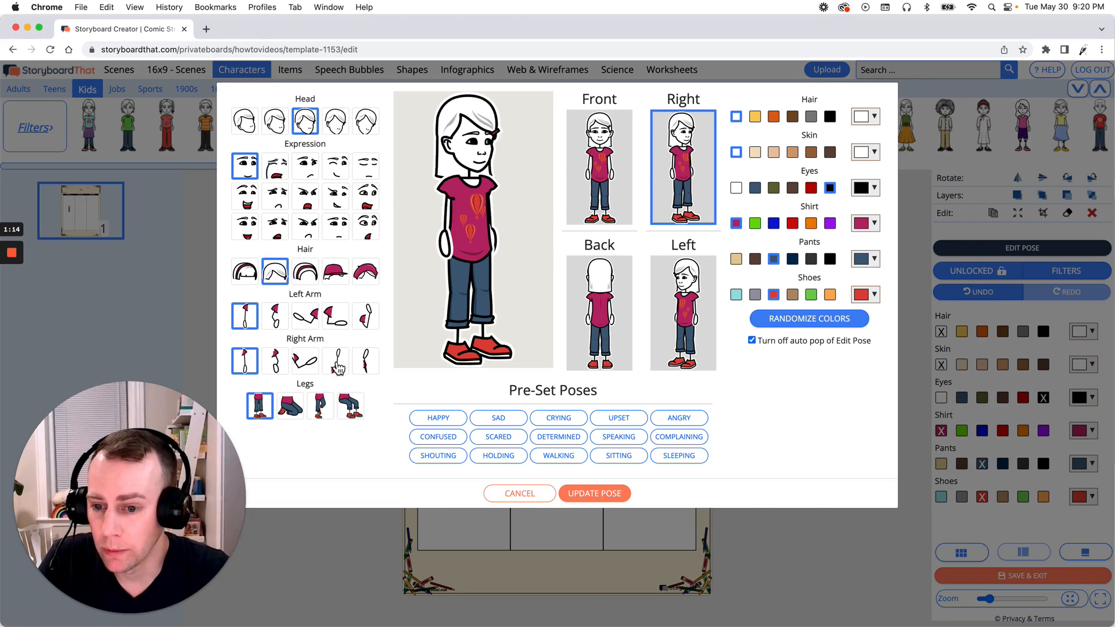
{"action": "left_click", "coordinate": [278, 318]}
{"action": "left_click", "coordinate": [242, 237]}
{"action": "left_click", "coordinate": [282, 132]}
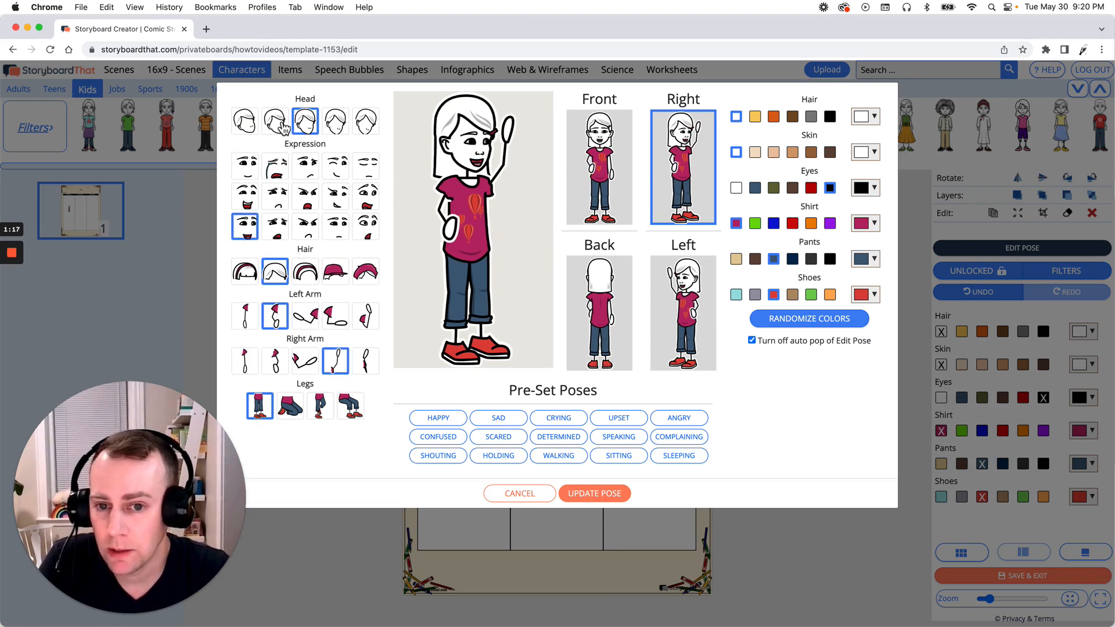
Step: Color the girl's hair black and her skin tan, and apply the pose to the worksheet
{"action": "left_click", "coordinate": [829, 117]}
{"action": "left_click", "coordinate": [792, 152]}
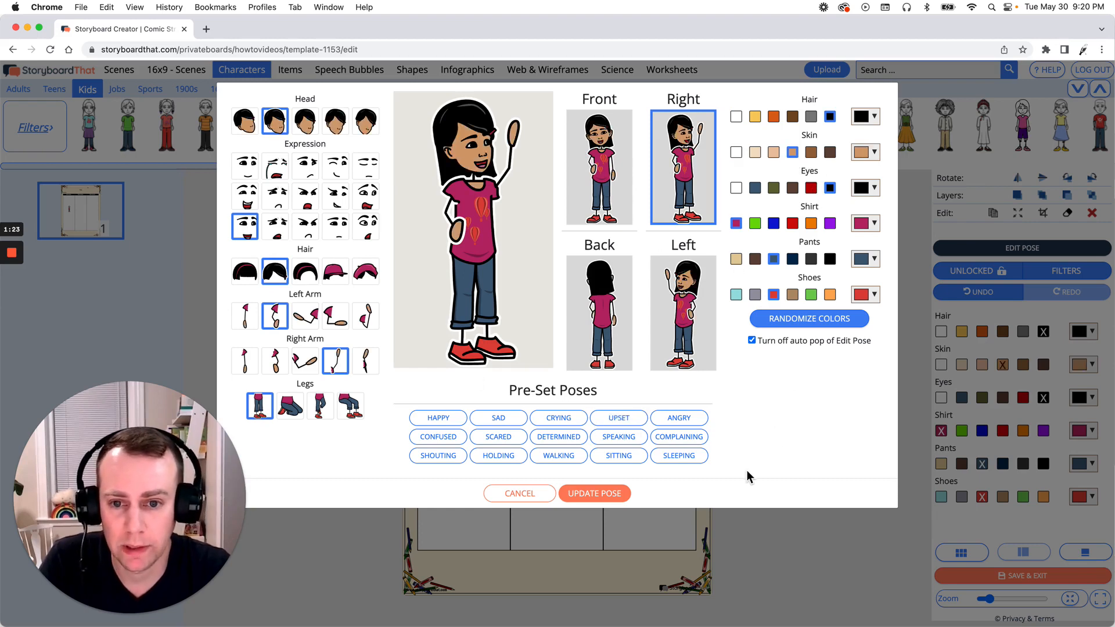
{"action": "left_click", "coordinate": [622, 503]}
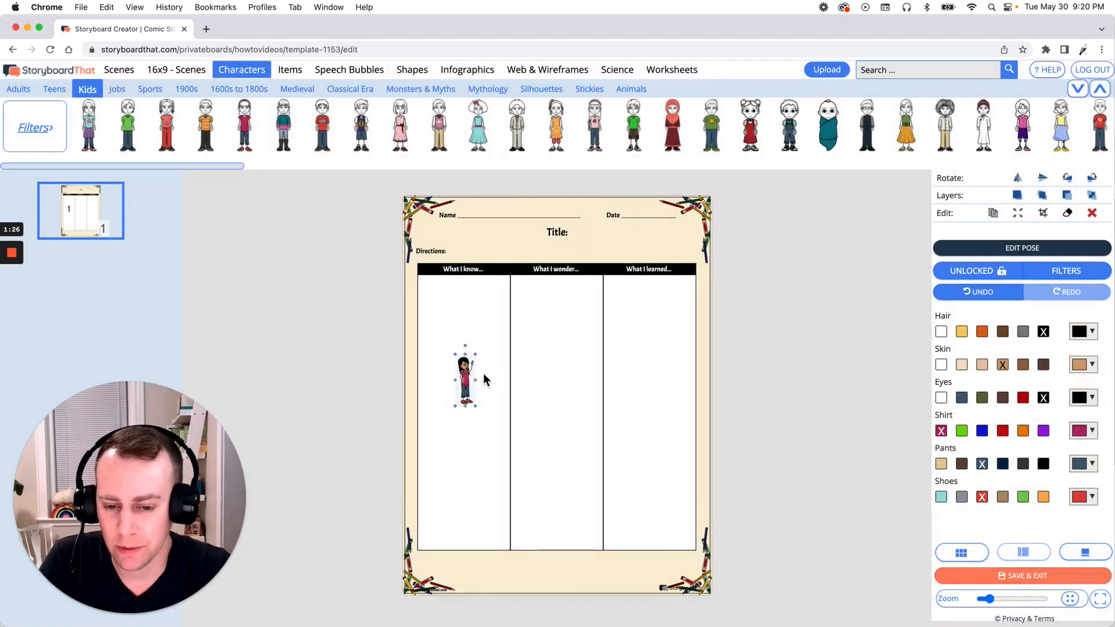
Step: Enlarge the girl to about twice her size and center her in the upper half of the "What I know..." column
{"action": "left_click_drag", "start_coordinate": [465, 380], "coordinate": [509, 308]}
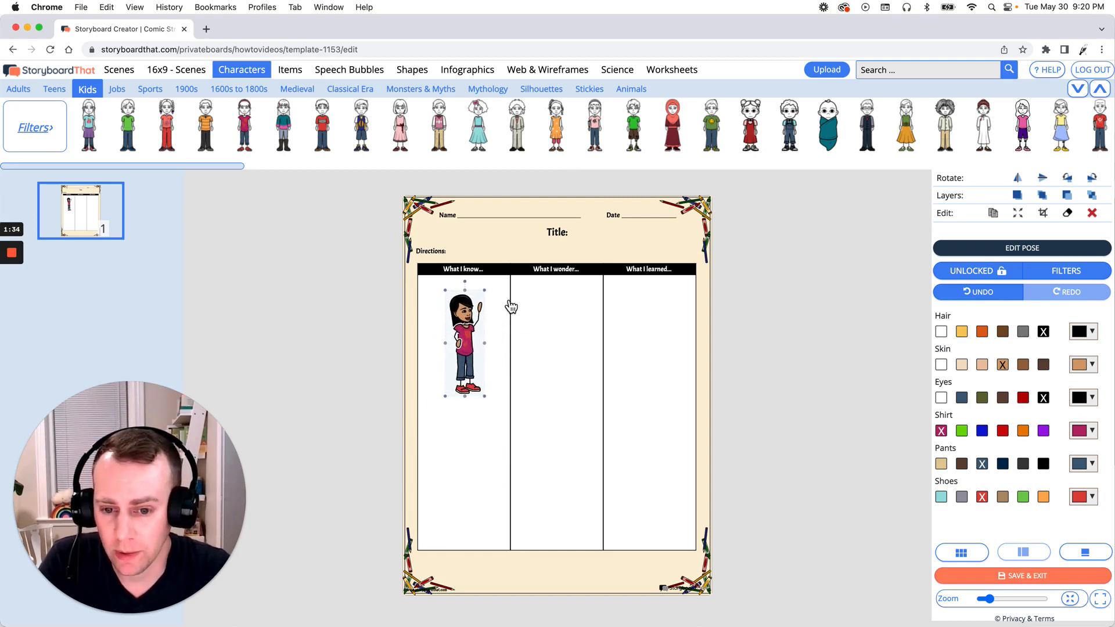
{"action": "left_click_drag", "start_coordinate": [473, 347], "coordinate": [472, 361]}
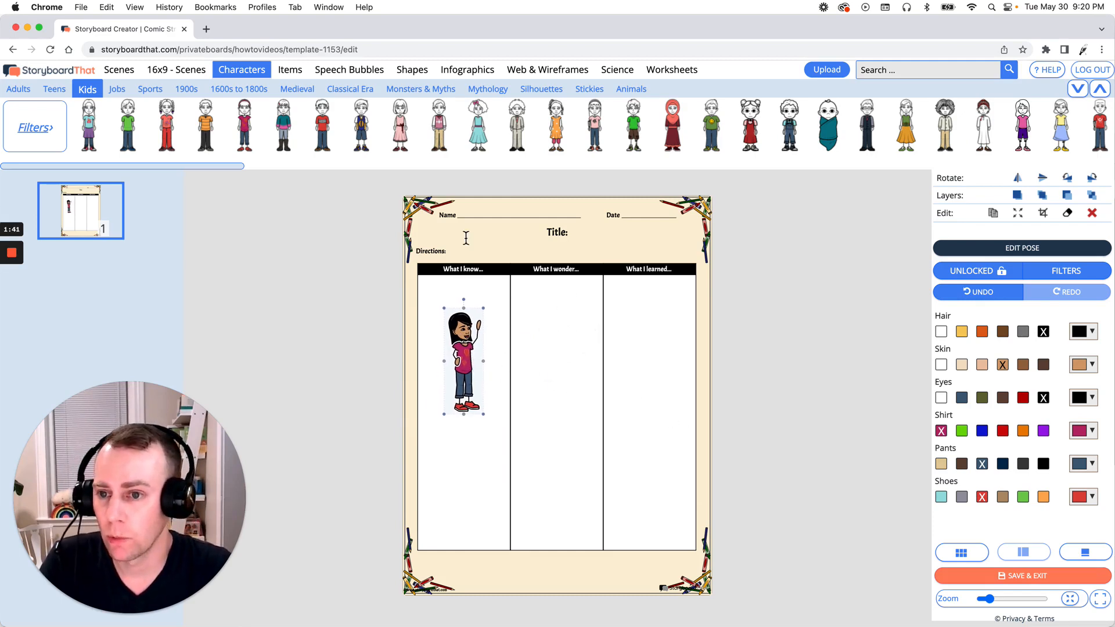
{"action": "mouse_move", "coordinate": [241, 123]}
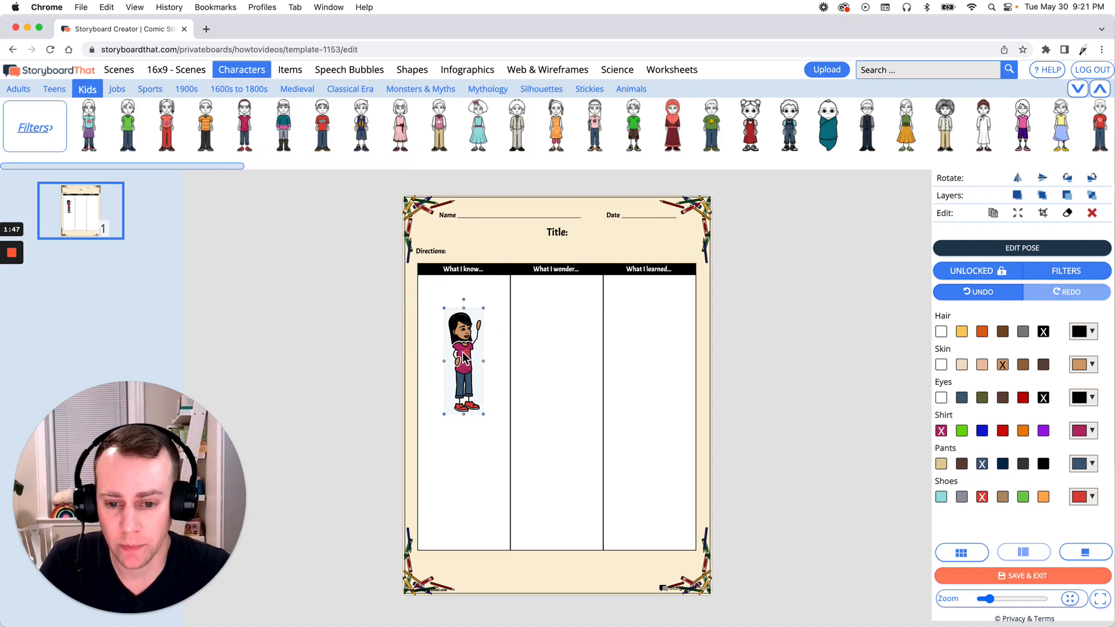
{"action": "left_click_drag", "start_coordinate": [464, 356], "coordinate": [466, 351]}
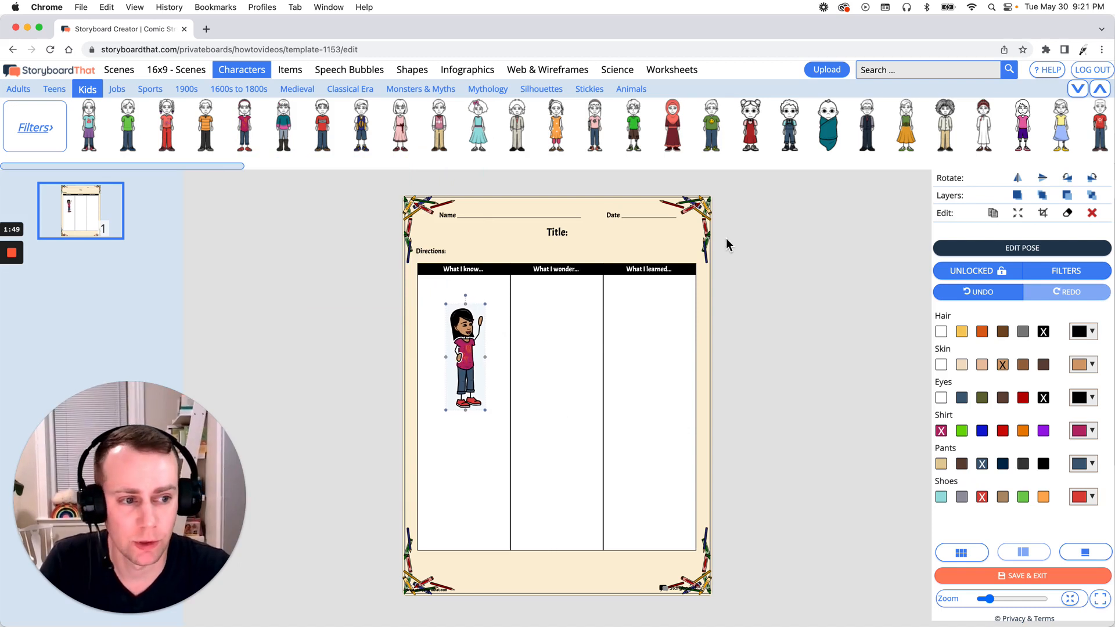
Step: Duplicate the girl into the "What I wonder..." column and re-pose the copy facing front, with a hand at her face and a worried expression
{"action": "left_click", "coordinate": [993, 214]}
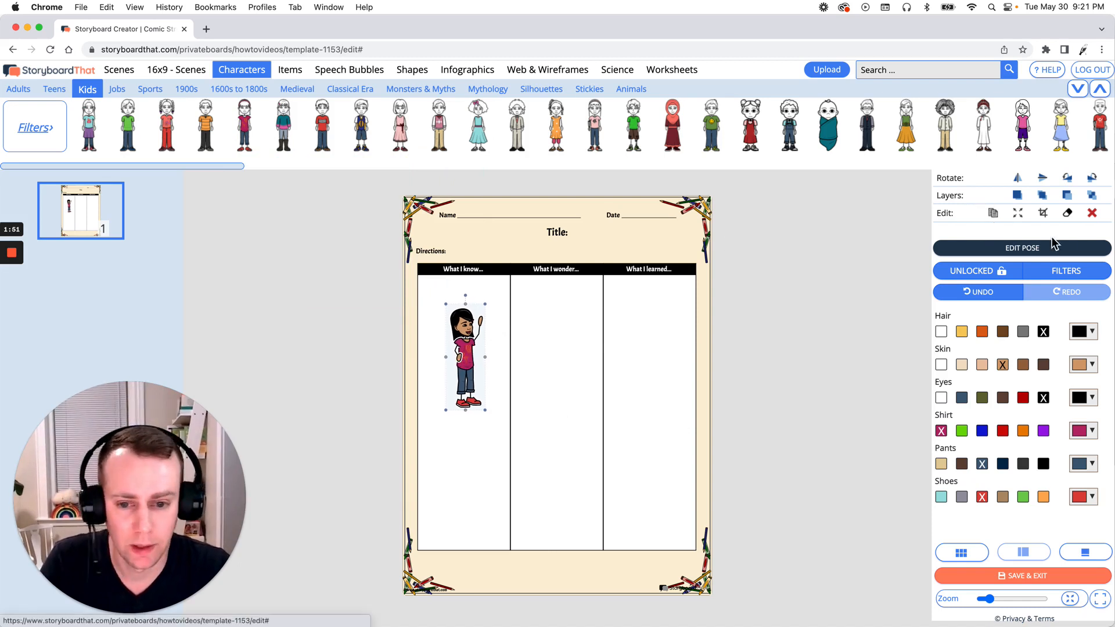
{"action": "left_click_drag", "start_coordinate": [483, 375], "coordinate": [567, 365]}
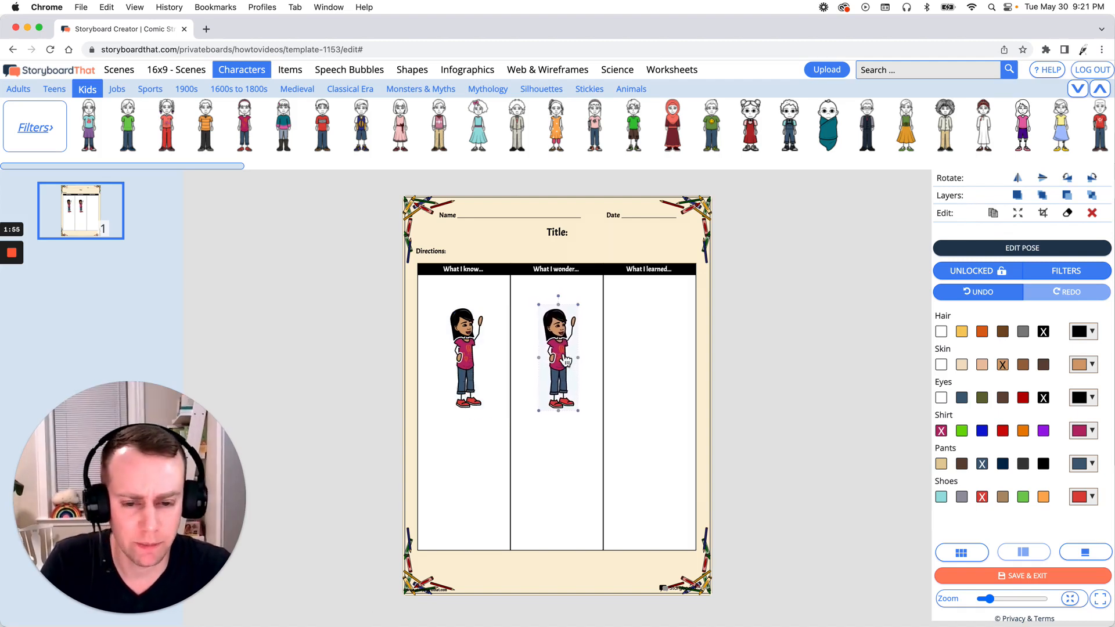
{"action": "left_click", "coordinate": [1049, 246]}
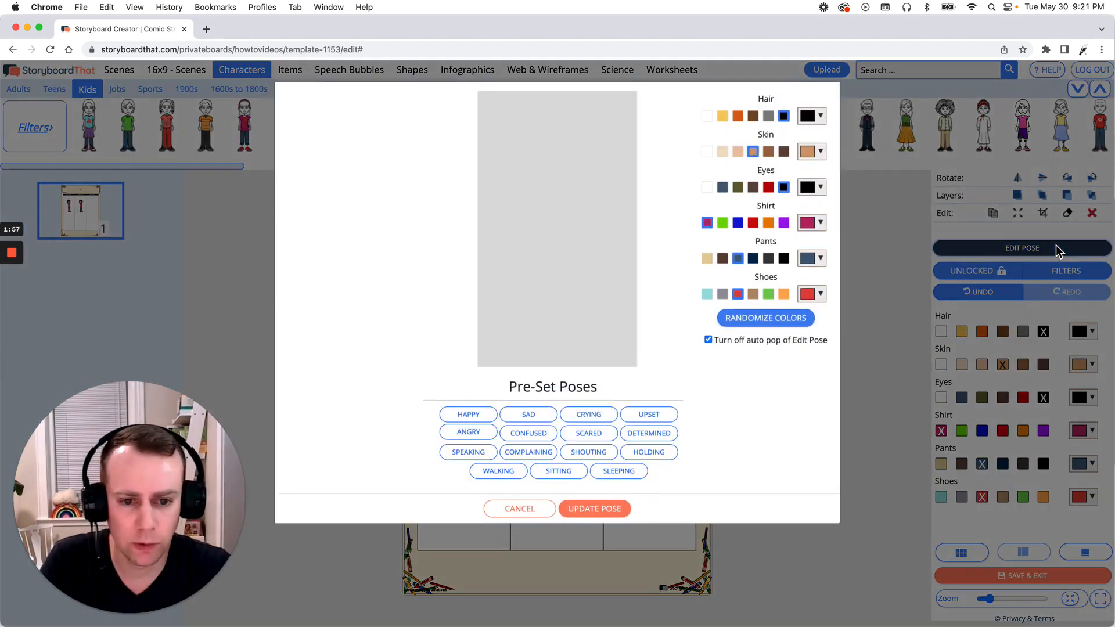
{"action": "left_click", "coordinate": [598, 223]}
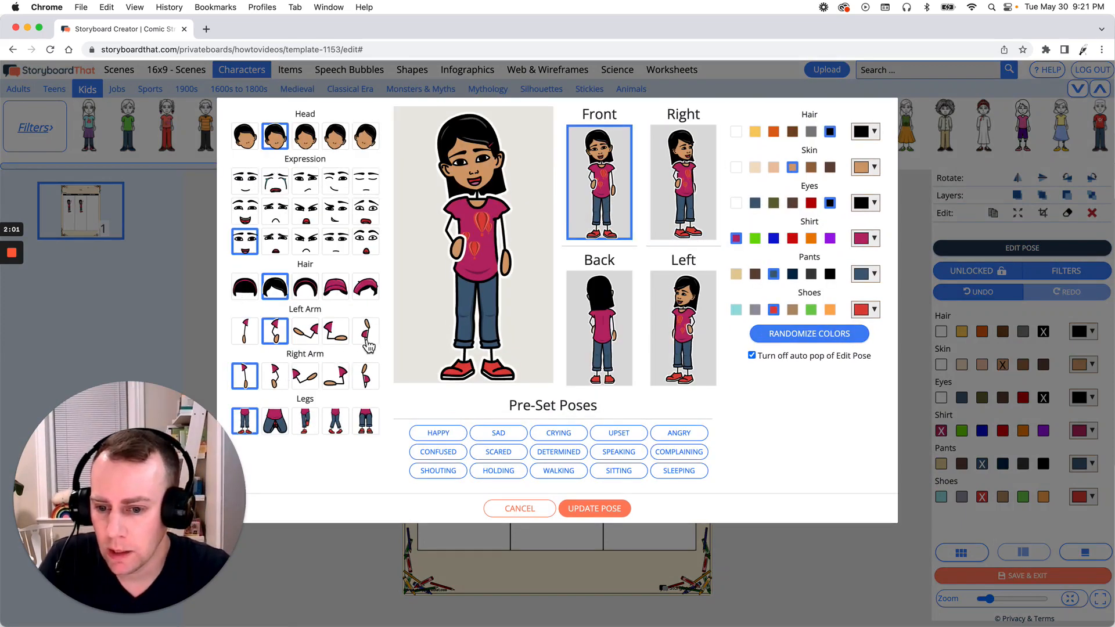
{"action": "left_click", "coordinate": [363, 385]}
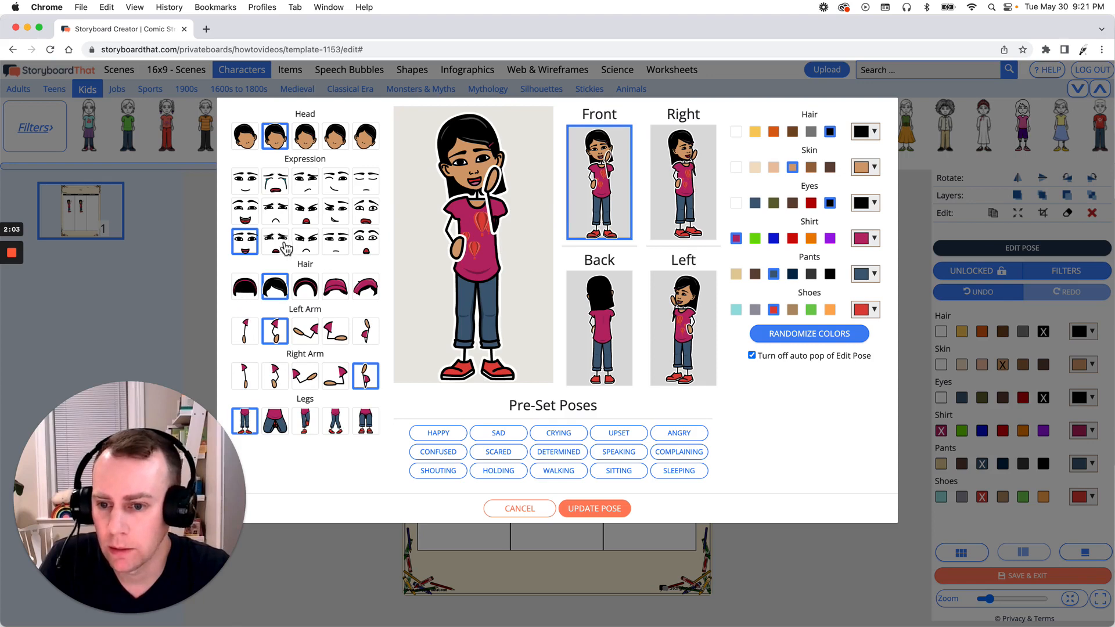
{"action": "left_click", "coordinate": [305, 182]}
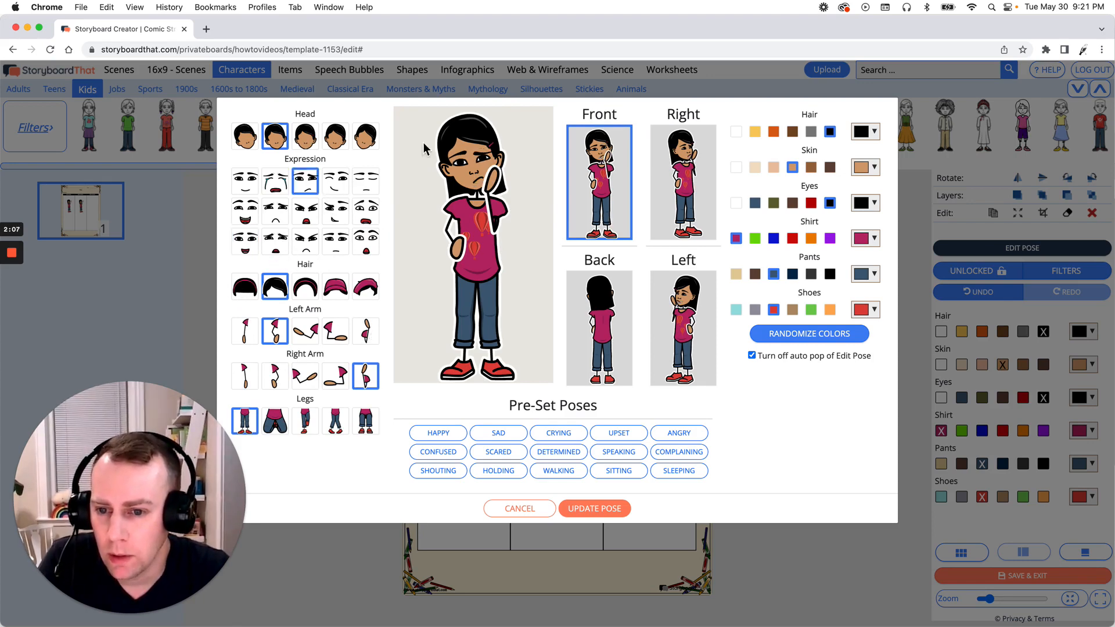
{"action": "left_click", "coordinate": [591, 514]}
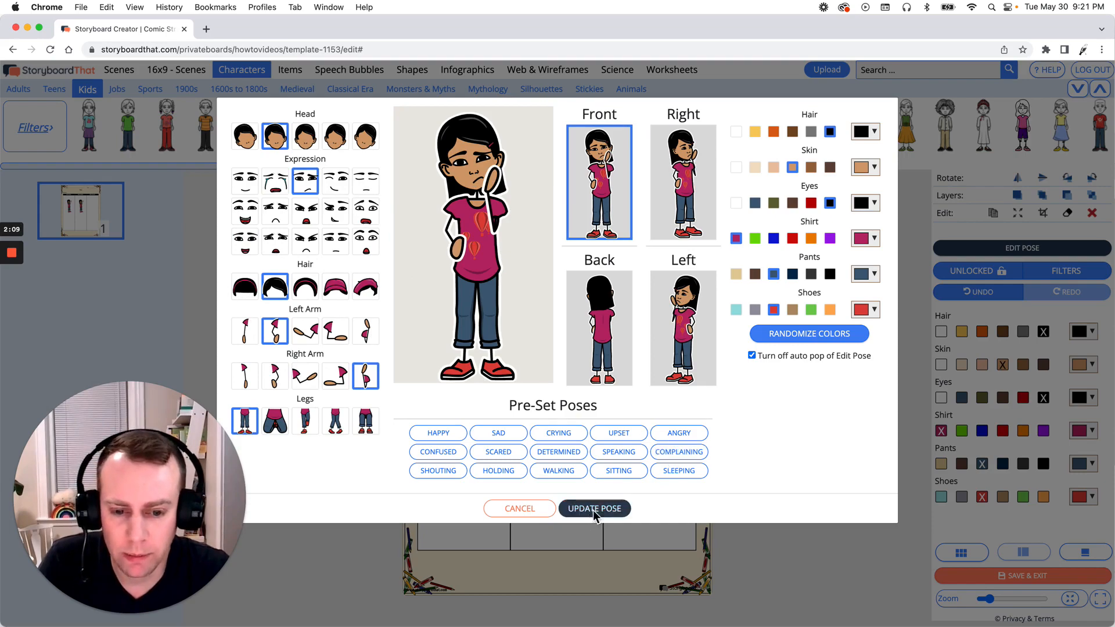
{"action": "left_click_drag", "start_coordinate": [552, 366], "coordinate": [553, 365]}
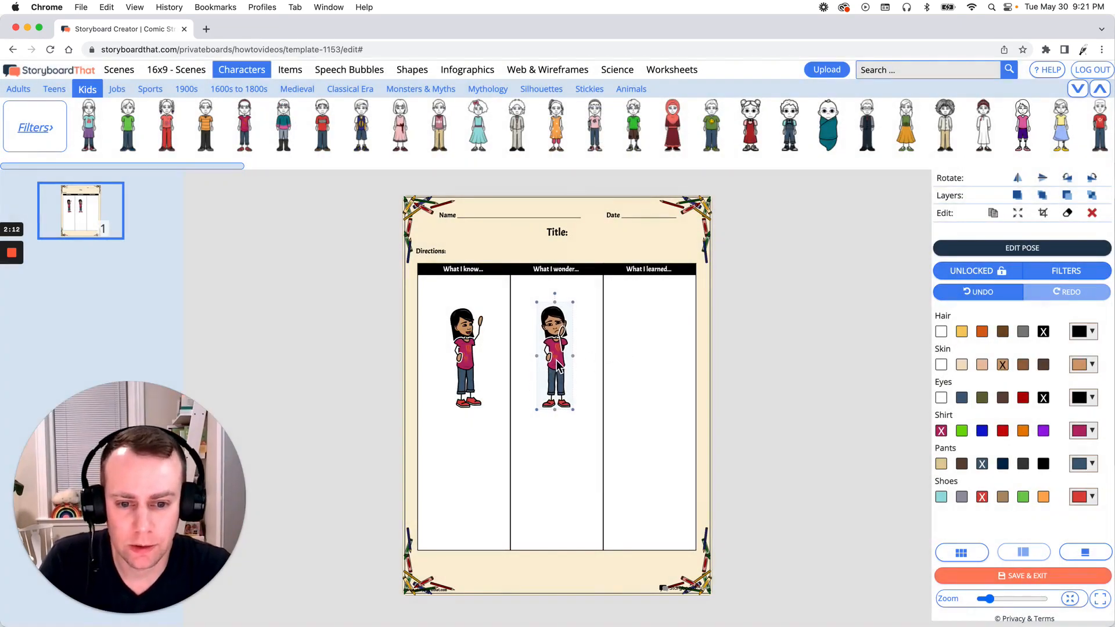
Step: Duplicate the thinking girl into the "What I learned..." column and re-pose the copy facing left, with both arms bent and a slight smile
{"action": "left_click", "coordinate": [994, 213]}
{"action": "left_click_drag", "start_coordinate": [571, 370], "coordinate": [657, 360]}
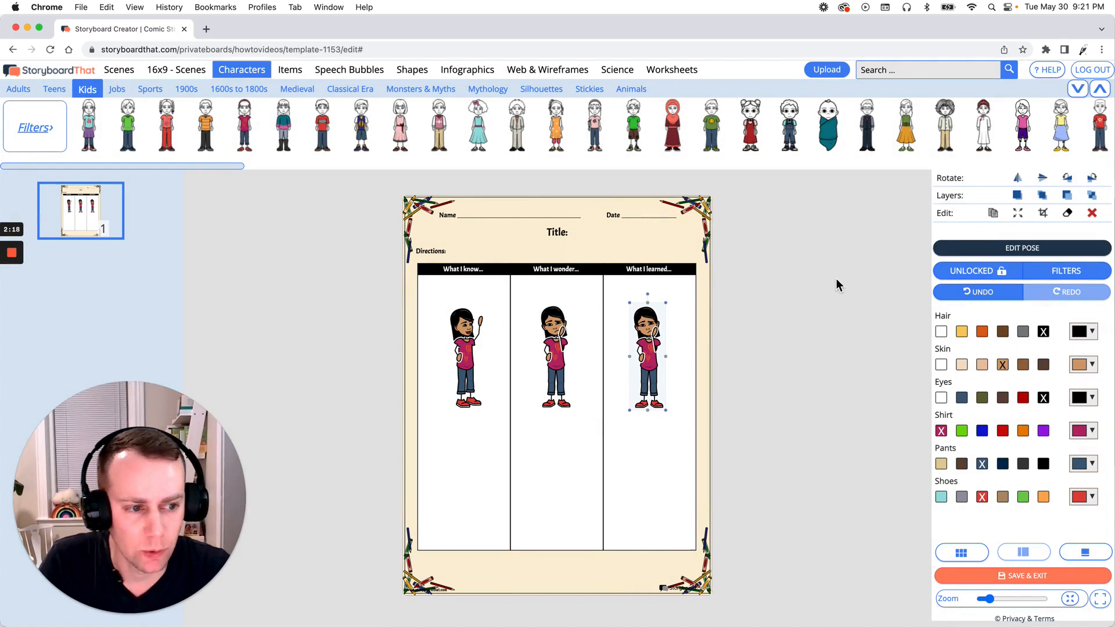
{"action": "left_click", "coordinate": [1023, 260]}
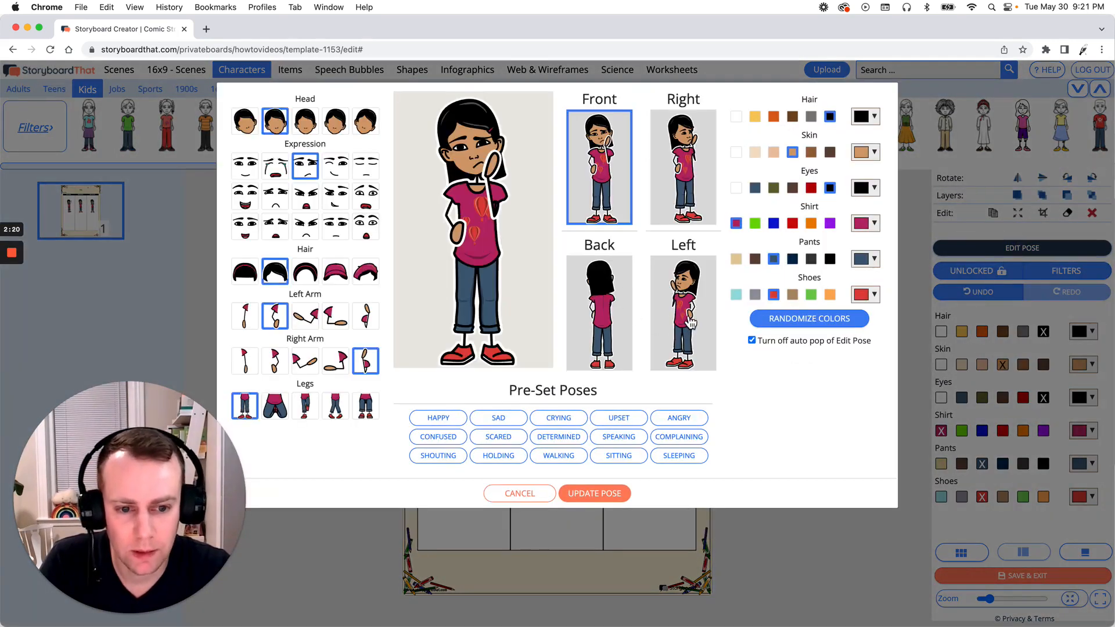
{"action": "left_click", "coordinate": [691, 323]}
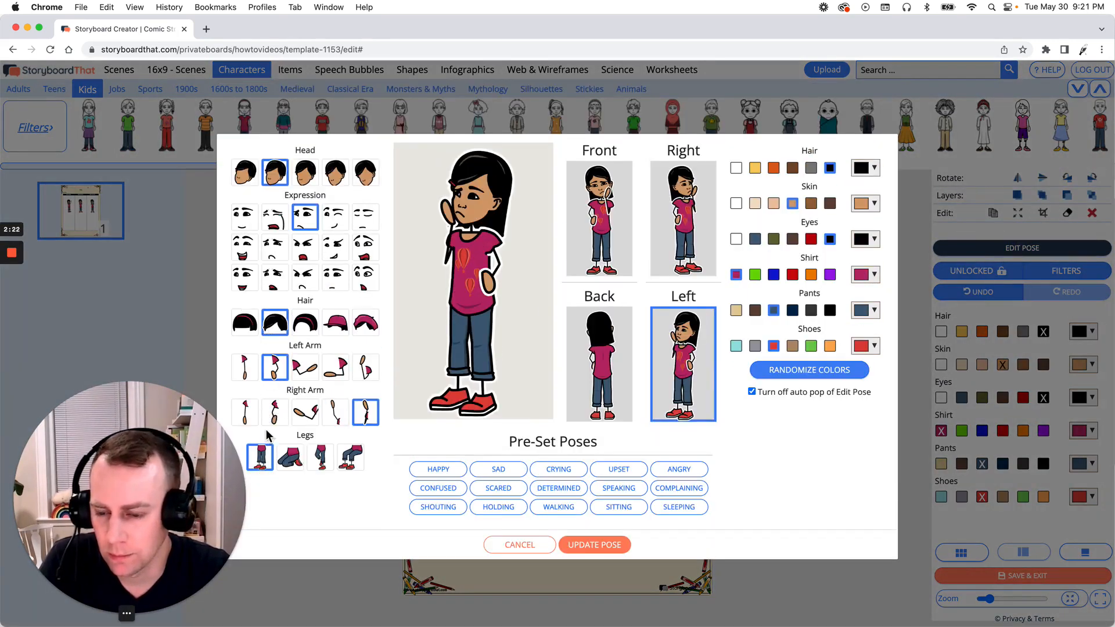
{"action": "left_click", "coordinate": [274, 412]}
{"action": "left_click", "coordinate": [244, 224]}
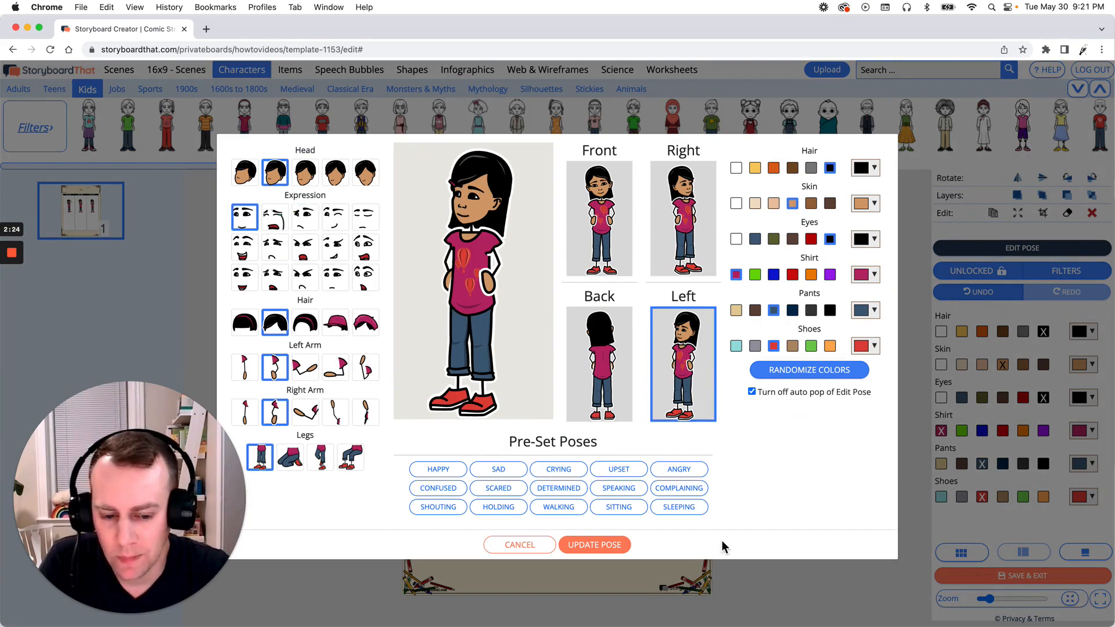
{"action": "left_click", "coordinate": [610, 548]}
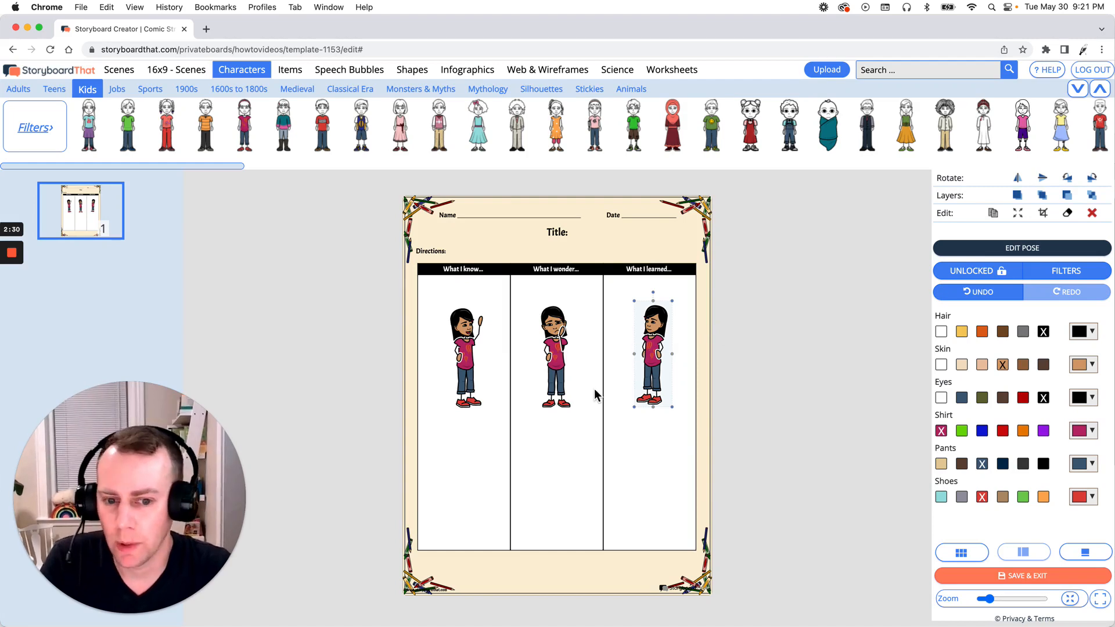
Step: Add the red crayon from the School items to the "What I know..." column, beside the girl's head
{"action": "left_click", "coordinate": [296, 71]}
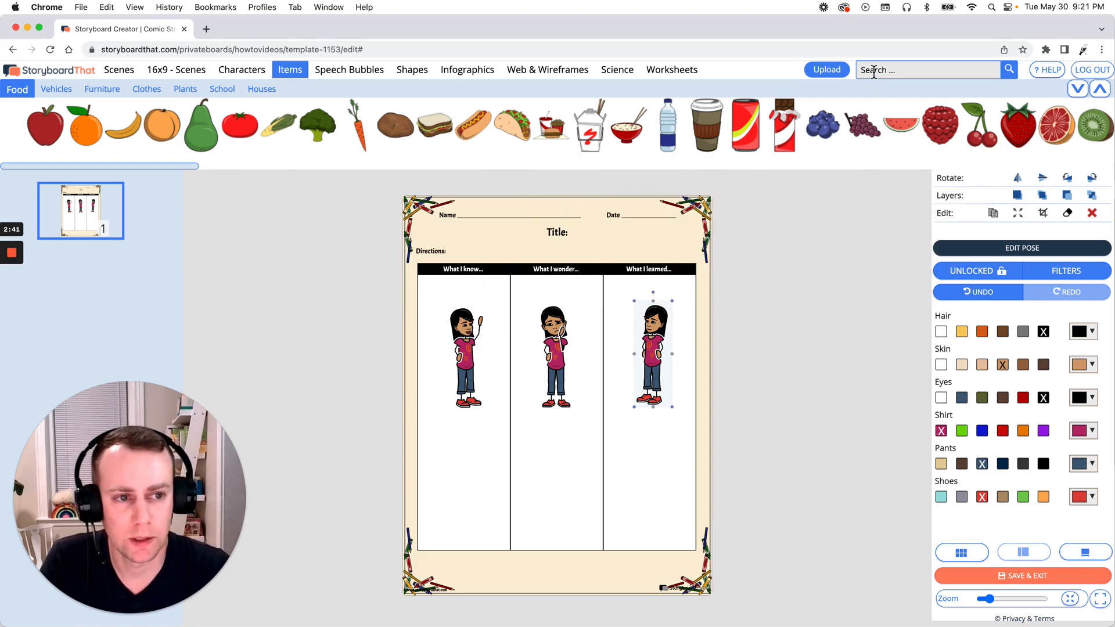
{"action": "left_click", "coordinate": [951, 75]}
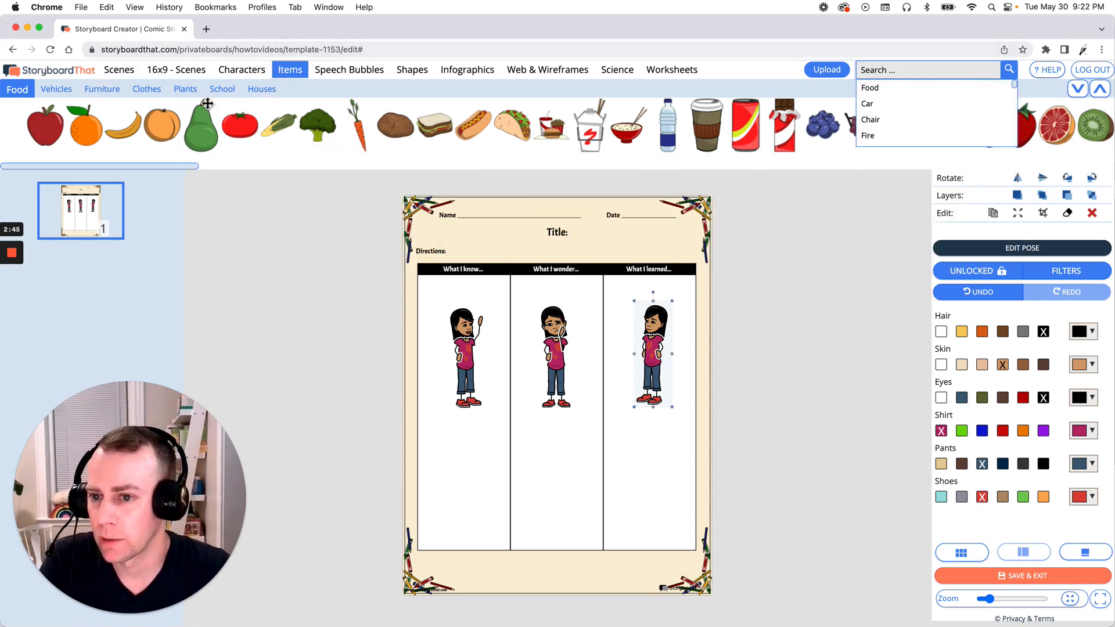
{"action": "left_click", "coordinate": [223, 88]}
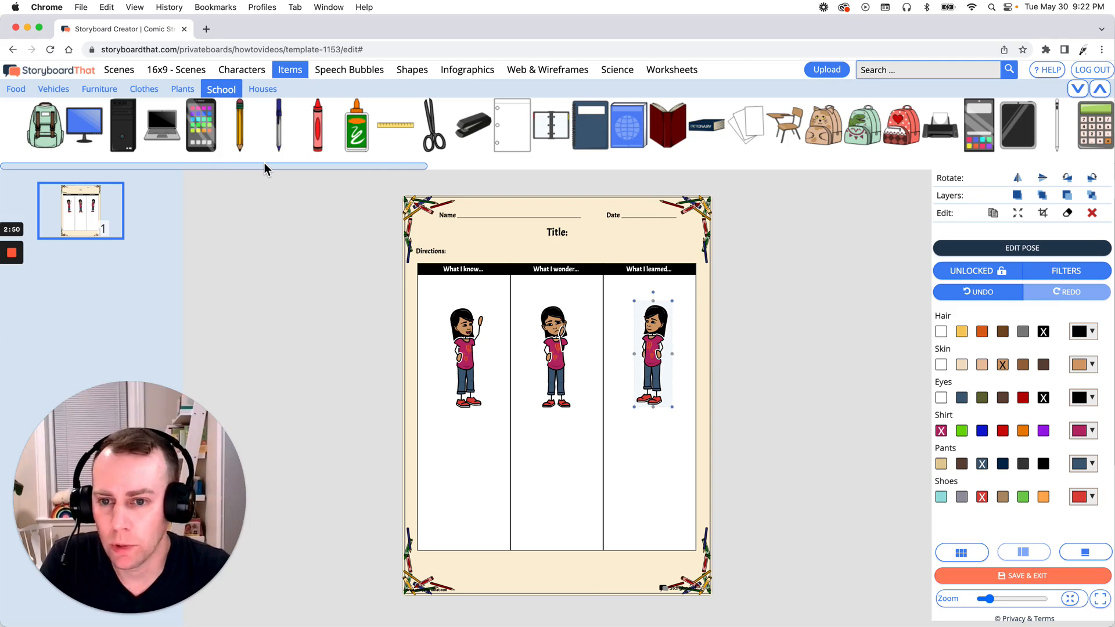
{"action": "left_click_drag", "start_coordinate": [283, 166], "coordinate": [290, 166]}
{"action": "mouse_move", "coordinate": [302, 124]}
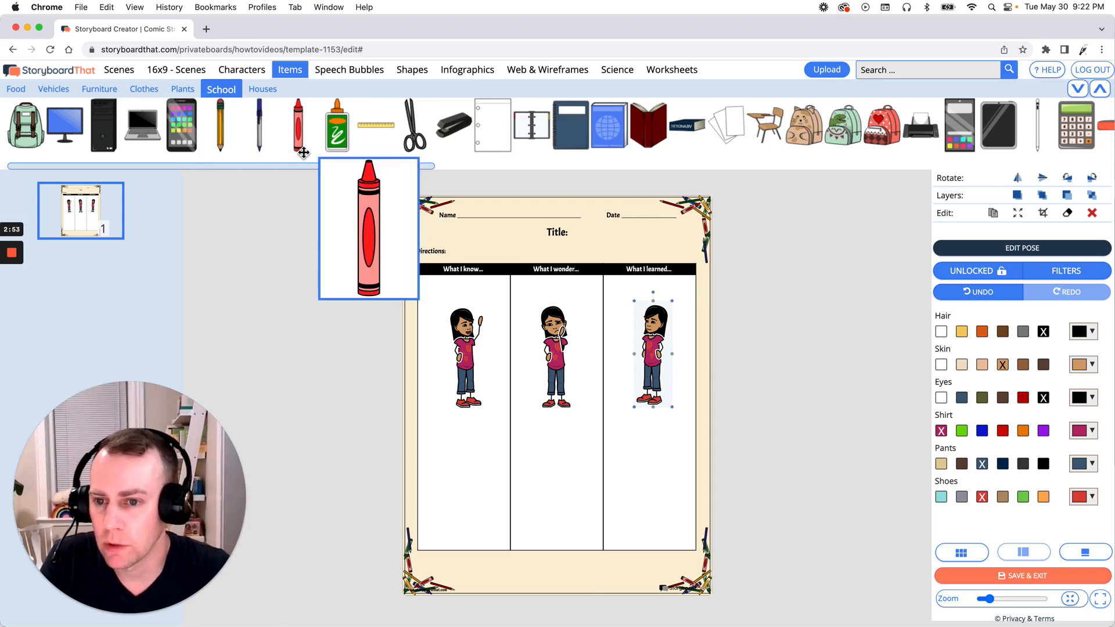
{"action": "left_click_drag", "start_coordinate": [301, 124], "coordinate": [409, 283]}
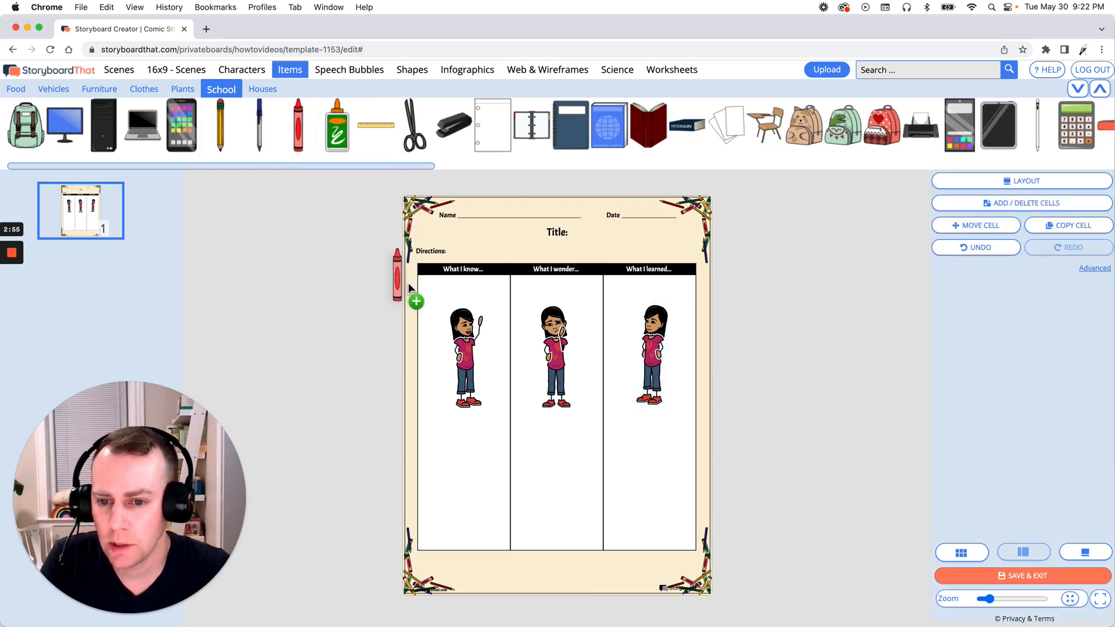
{"action": "mouse_move", "coordinate": [457, 310]}
{"action": "left_mouse_down"}
{"action": "mouse_move", "coordinate": [441, 312]}
{"action": "mouse_move", "coordinate": [443, 351]}
{"action": "mouse_move", "coordinate": [440, 308]}
{"action": "left_mouse_up"}
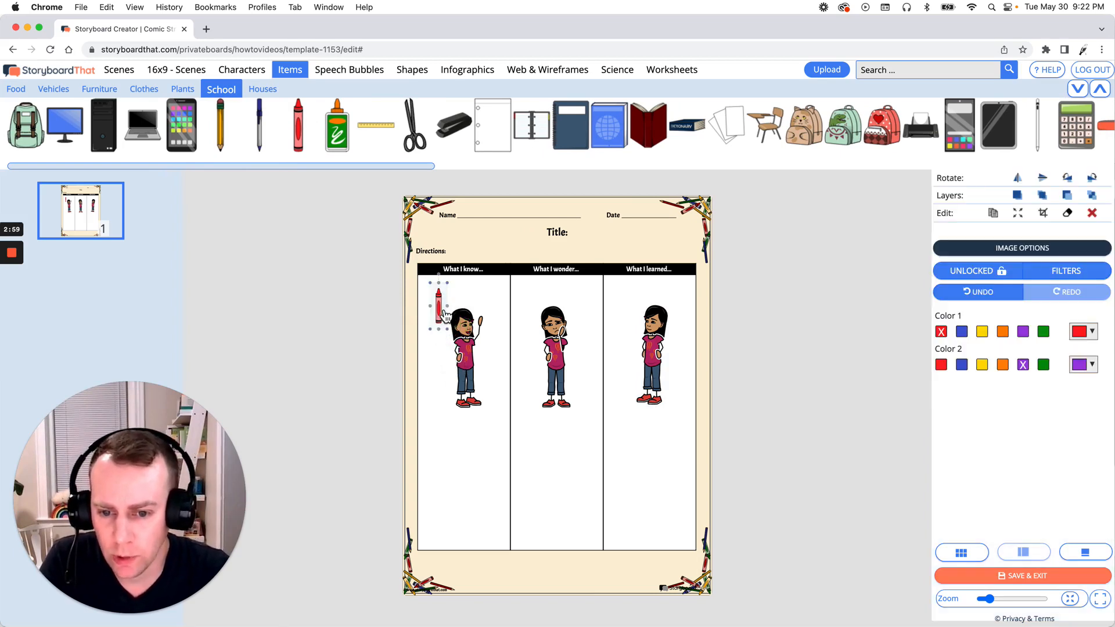
Step: Change the crayon to its purple crayon-box version and place it above the girl in the "What I know..." column
{"action": "left_click", "coordinate": [1003, 247]}
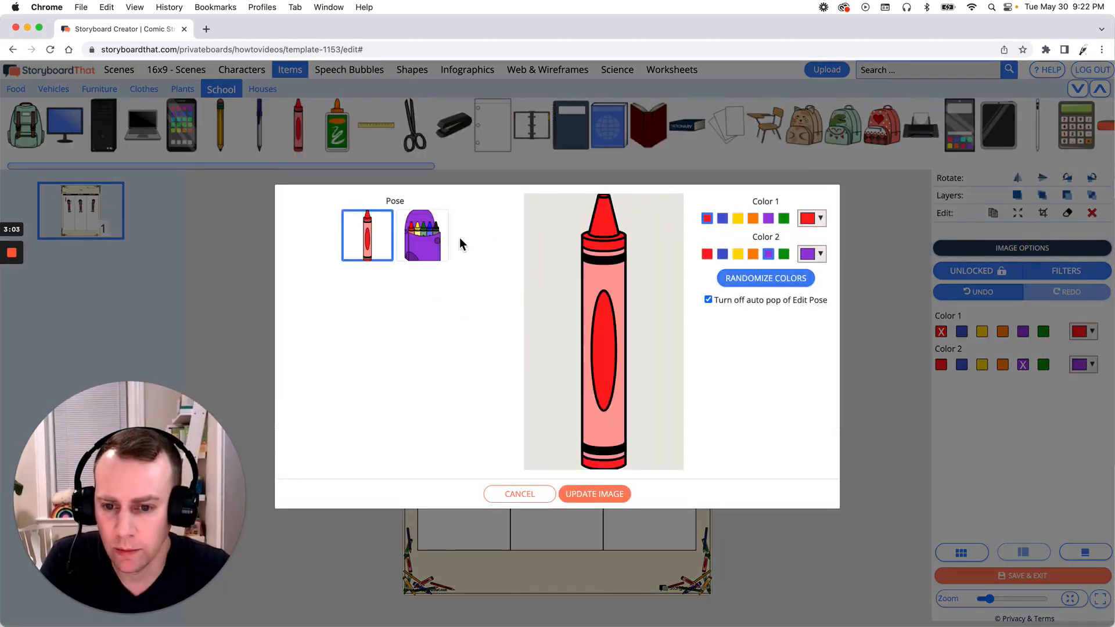
{"action": "left_click", "coordinate": [430, 251]}
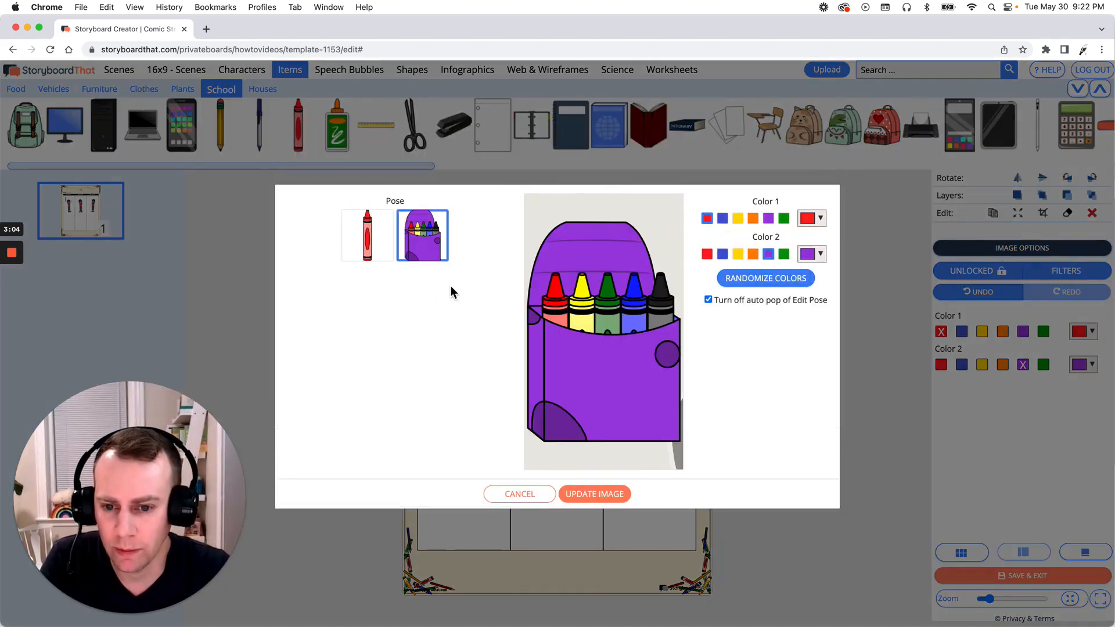
{"action": "left_click", "coordinate": [597, 496]}
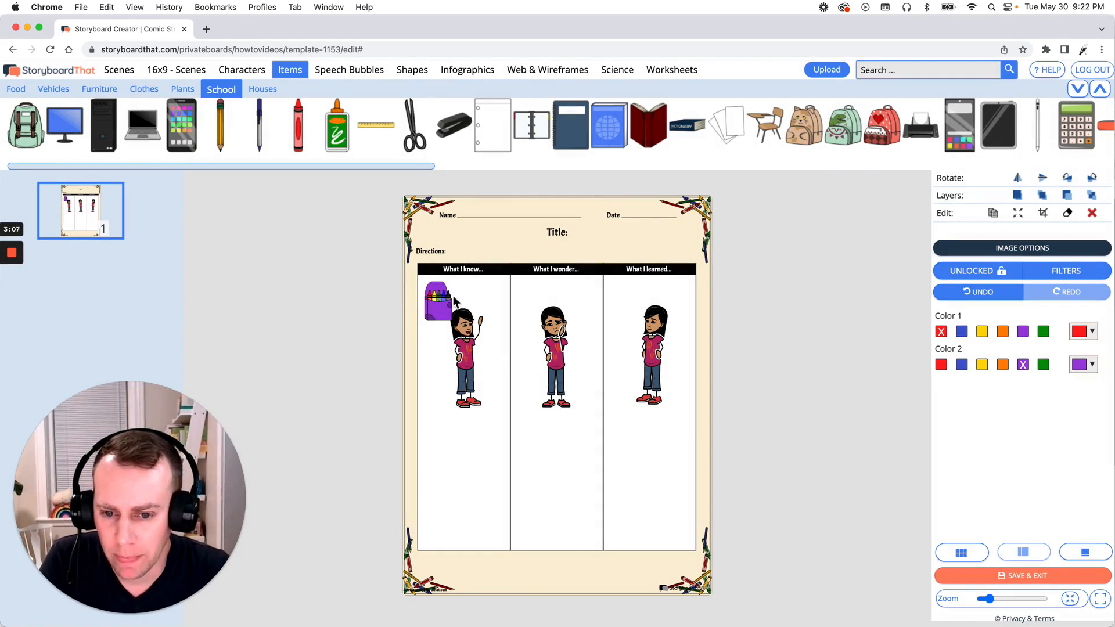
{"action": "left_click_drag", "start_coordinate": [442, 311], "coordinate": [462, 298]}
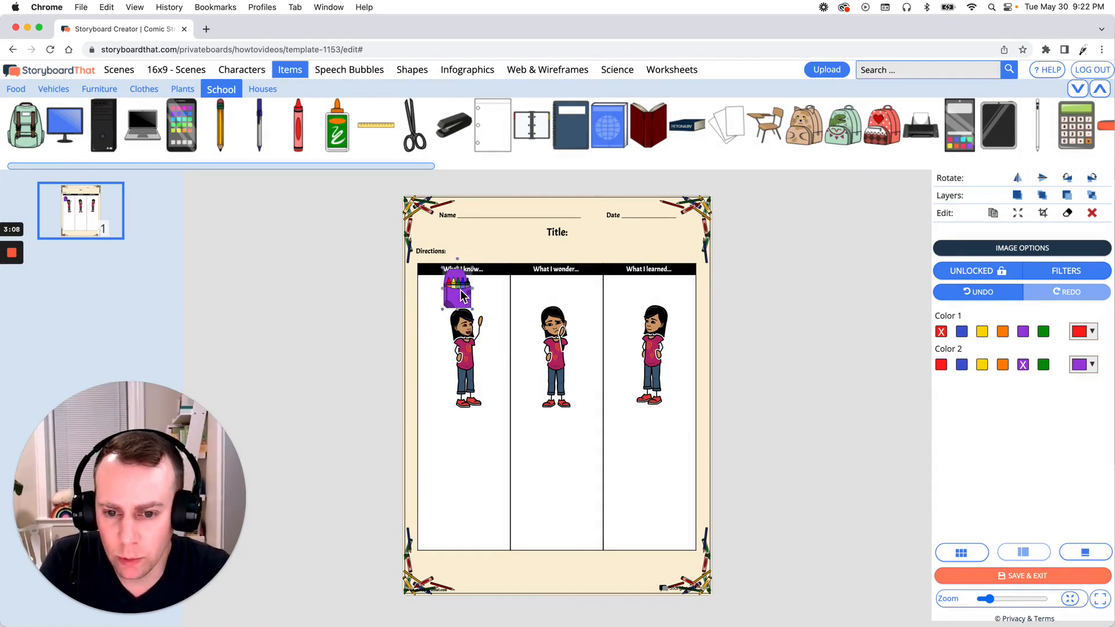
Step: Select all three girls, shift them down slightly as a set, and align them along their bottom edges
{"action": "left_click", "coordinate": [466, 364]}
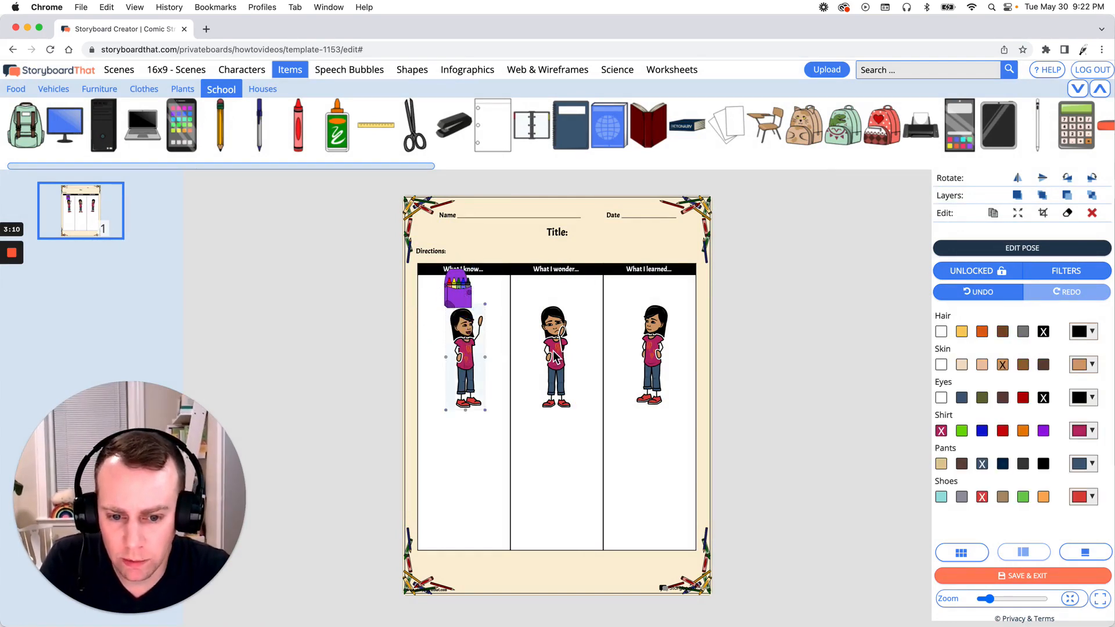
{"action": "left_click", "coordinate": [554, 355], "text": "shift"}
{"action": "left_click", "coordinate": [655, 359], "text": "shift"}
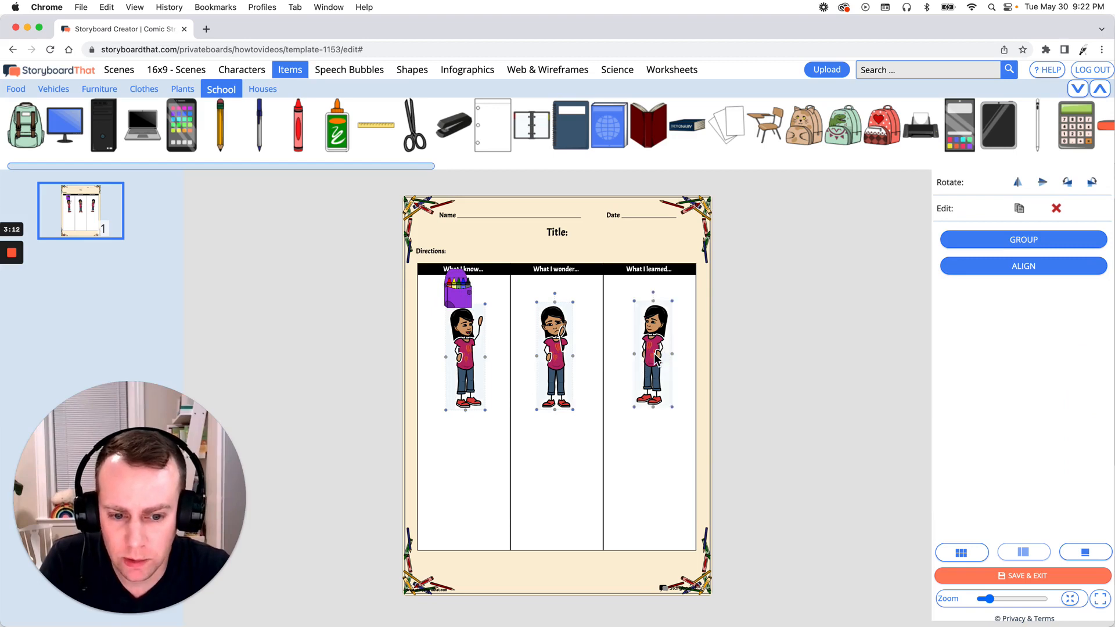
{"action": "left_click_drag", "start_coordinate": [655, 356], "coordinate": [657, 374]}
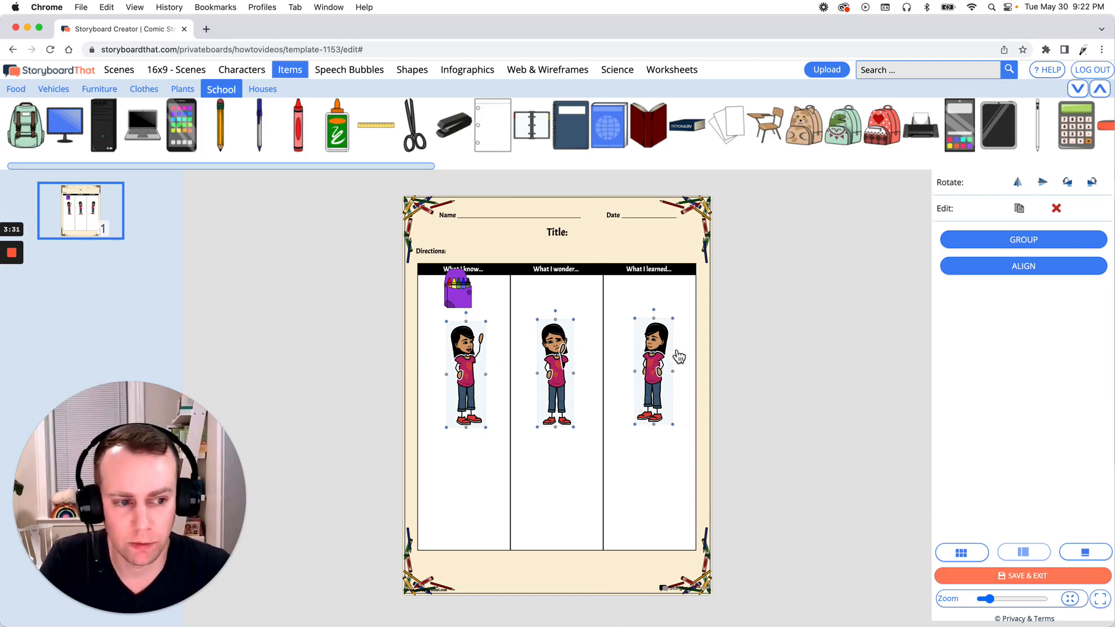
{"action": "left_click", "coordinate": [1056, 267]}
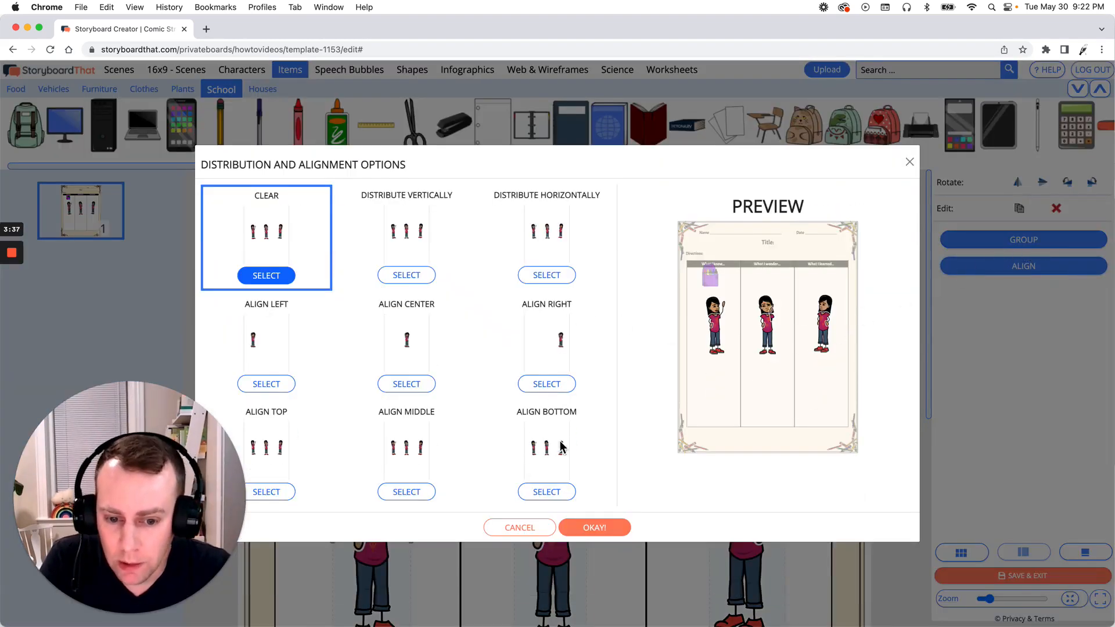
{"action": "left_click", "coordinate": [557, 492]}
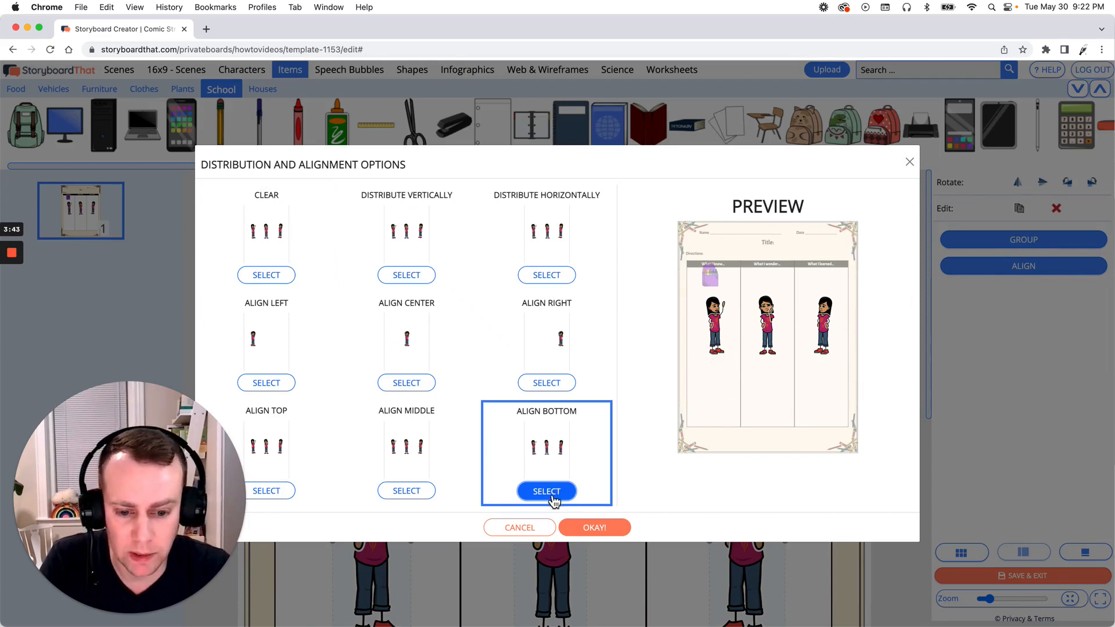
{"action": "left_click", "coordinate": [595, 528]}
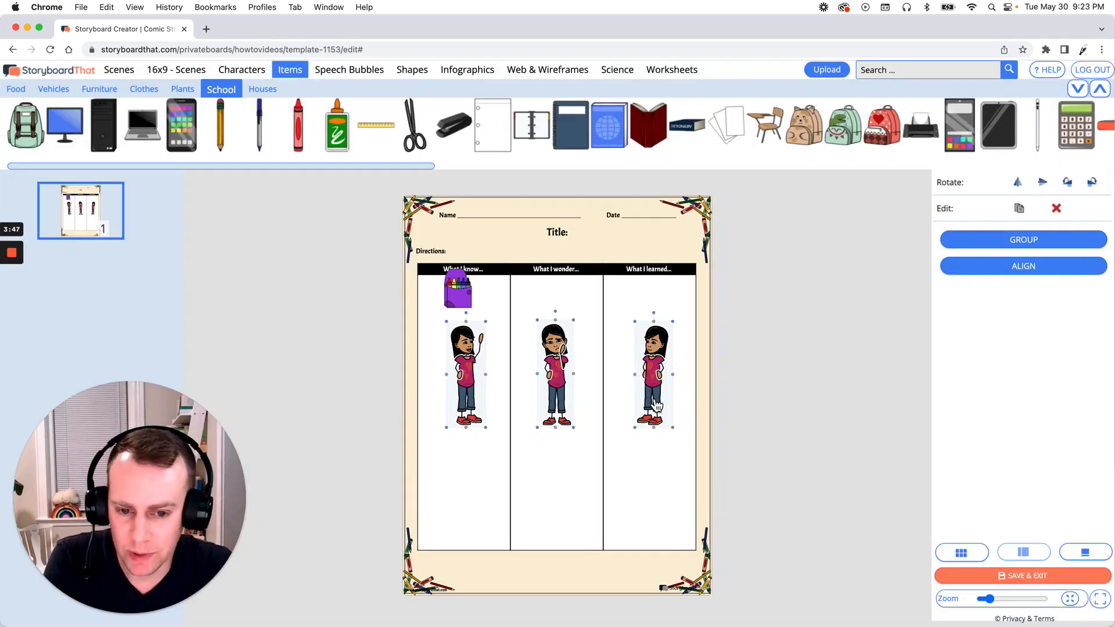
Step: Nudge the three girls further down and move the crayon box into the space between the "What I know..." header and the girl
{"action": "key", "text": "Down"}
{"action": "key", "text": "Down"}
{"action": "key", "text": "Down"}
{"action": "key", "text": "Down"}
{"action": "key", "text": "Down"}
{"action": "key", "text": "Down"}
{"action": "key", "text": "Down"}
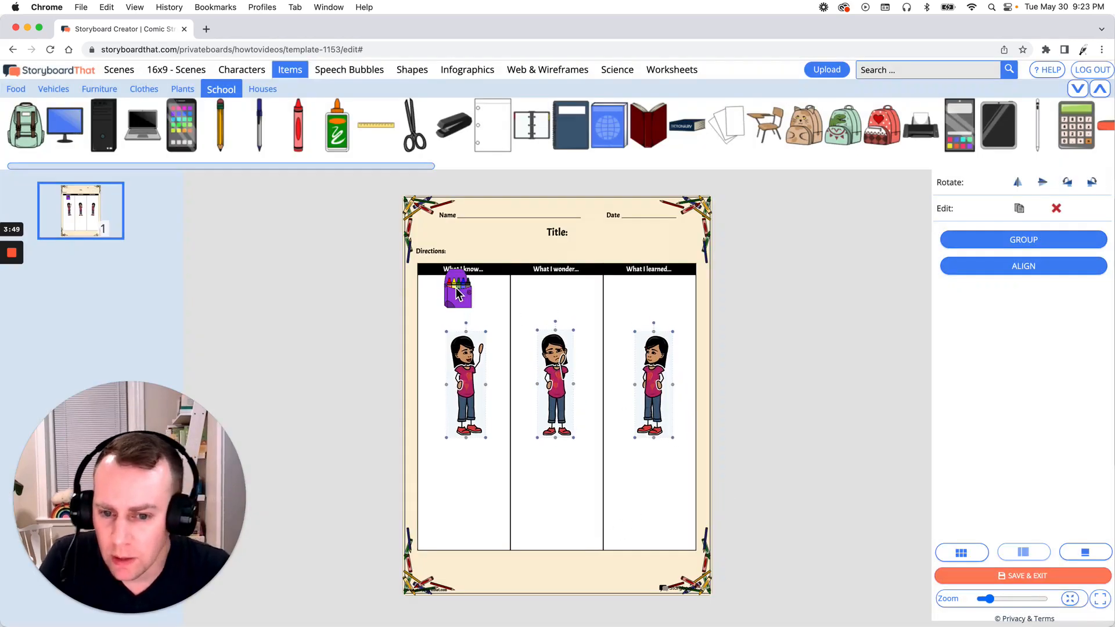
{"action": "left_click_drag", "start_coordinate": [458, 294], "coordinate": [462, 309]}
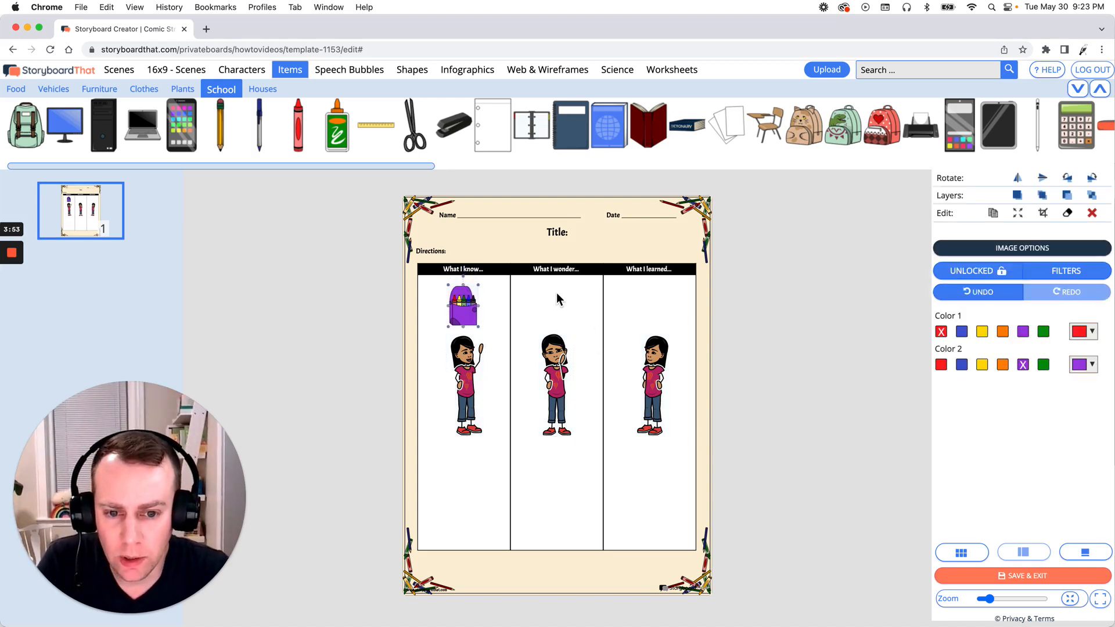
Step: Place the blank paper sheets, rotated clockwise, above the girl in "What I wonder..." and the dictionary above the girl in "What I learned..."
{"action": "mouse_move", "coordinate": [720, 139]}
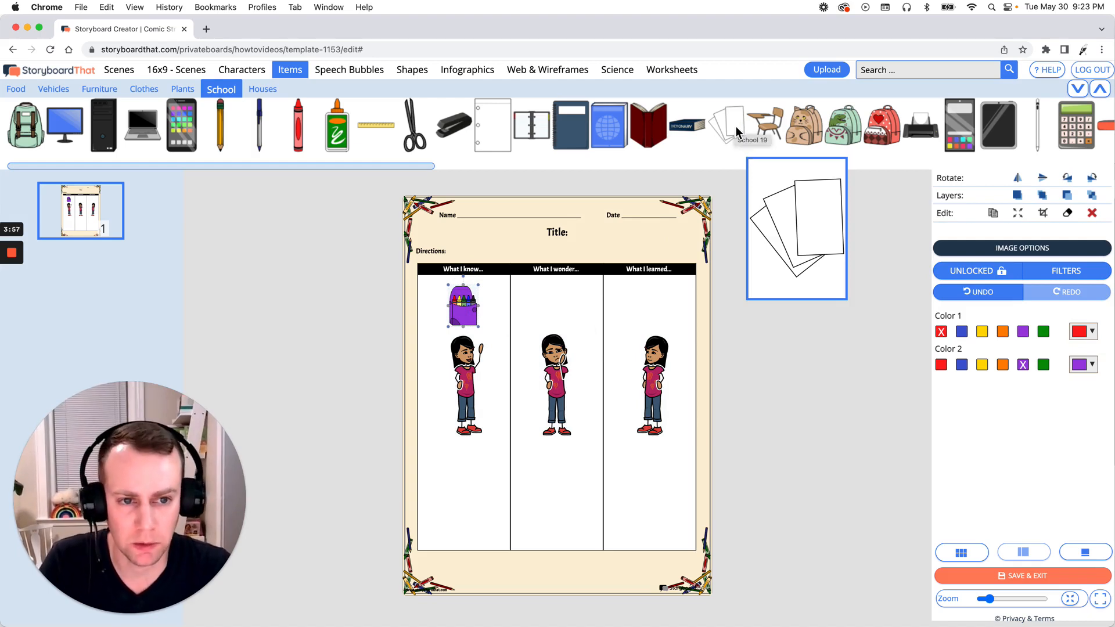
{"action": "left_click_drag", "start_coordinate": [736, 124], "coordinate": [638, 292]}
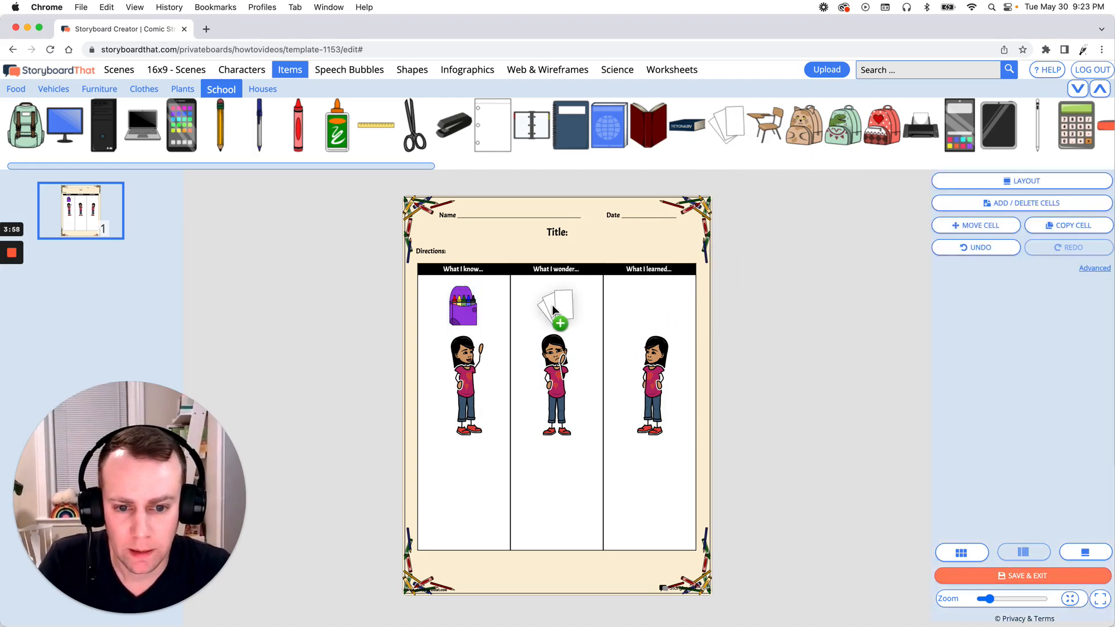
{"action": "mouse_move", "coordinate": [552, 310]}
{"action": "left_mouse_down"}
{"action": "mouse_move", "coordinate": [569, 315]}
{"action": "mouse_move", "coordinate": [558, 306]}
{"action": "left_mouse_up"}
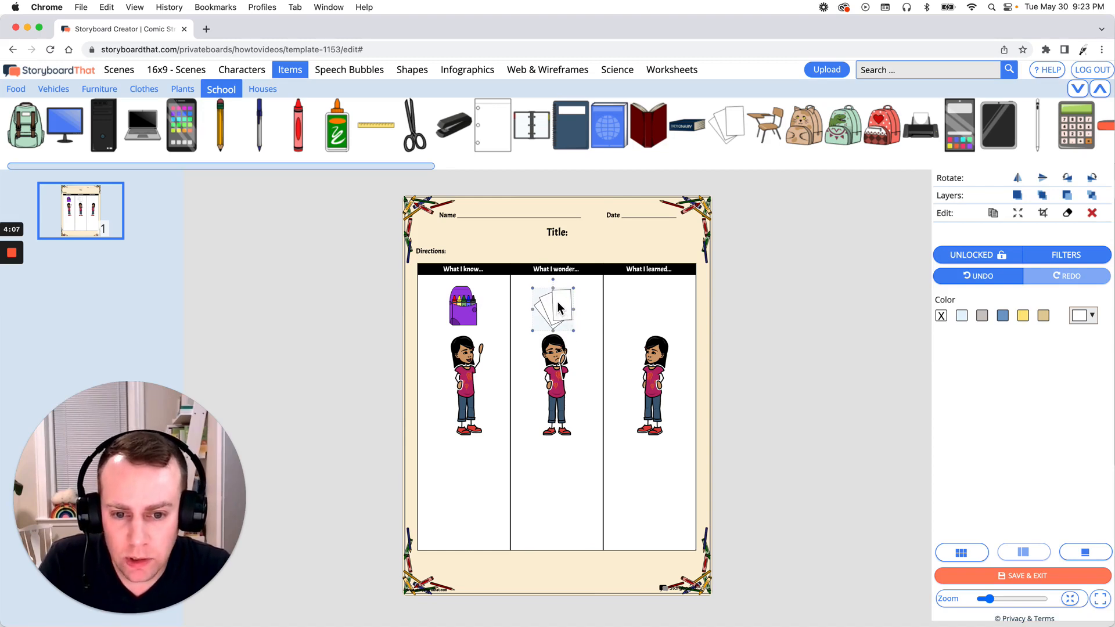
{"action": "left_click_drag", "start_coordinate": [554, 281], "coordinate": [569, 306]}
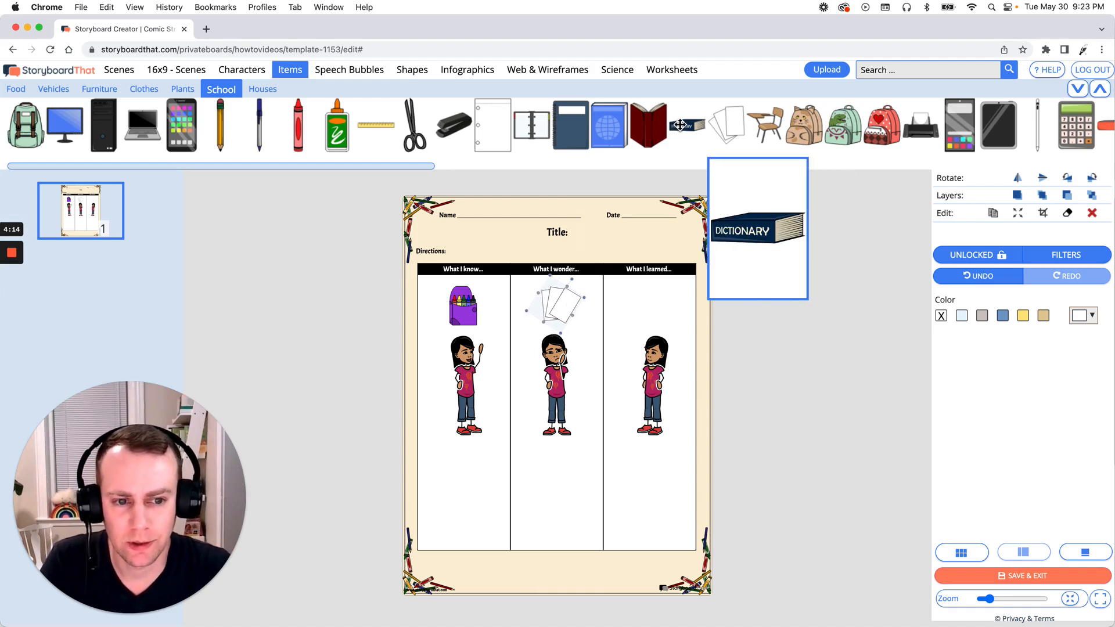
{"action": "left_click_drag", "start_coordinate": [686, 128], "coordinate": [685, 242]}
{"action": "left_click_drag", "start_coordinate": [687, 332], "coordinate": [671, 307]}
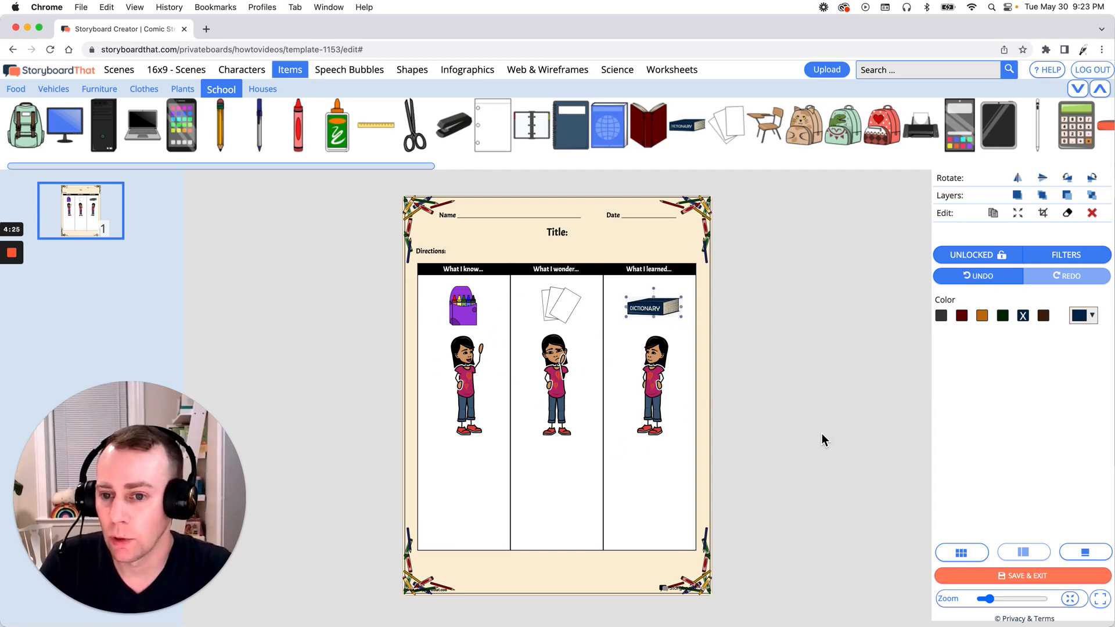
Step: Try green and blue overlay colors on the worksheet's background, and delete that background
{"action": "left_click", "coordinate": [604, 578]}
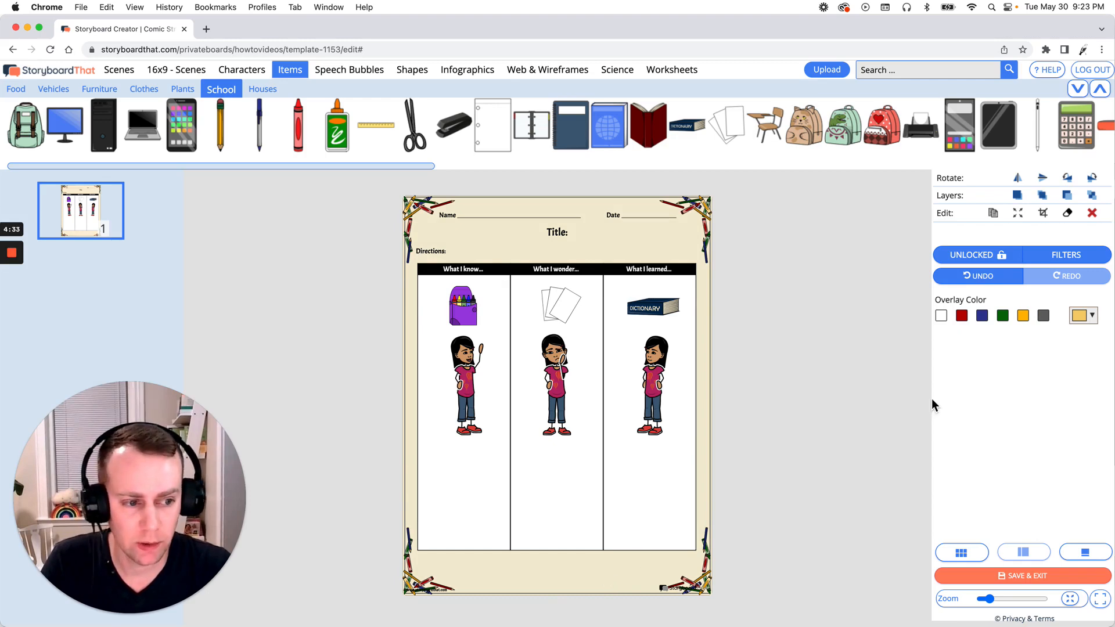
{"action": "left_click", "coordinate": [1002, 316]}
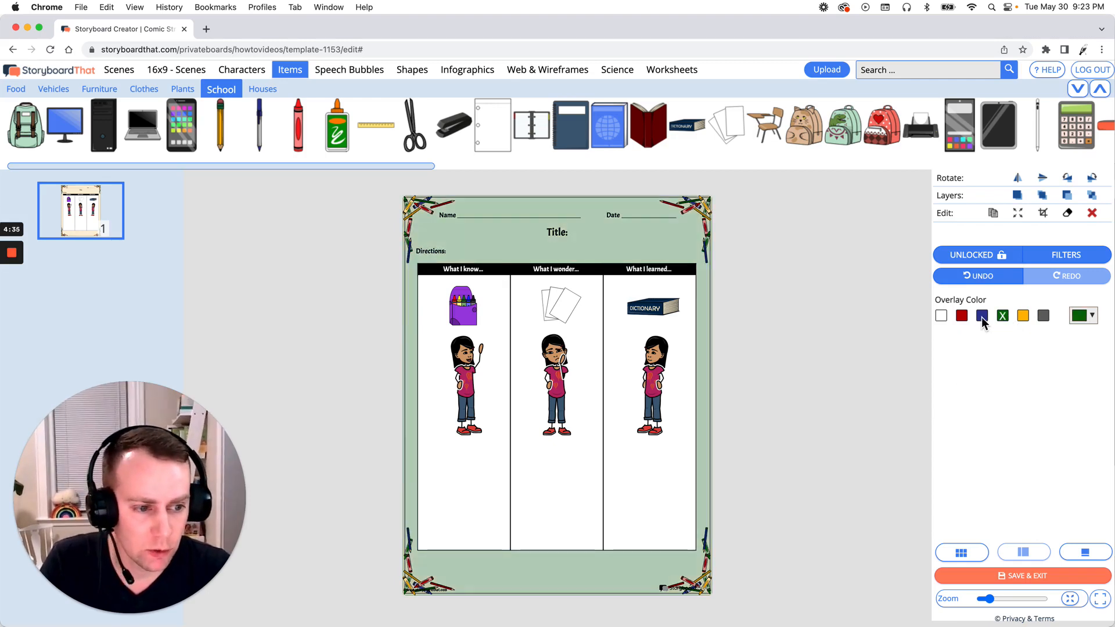
{"action": "left_click", "coordinate": [981, 316]}
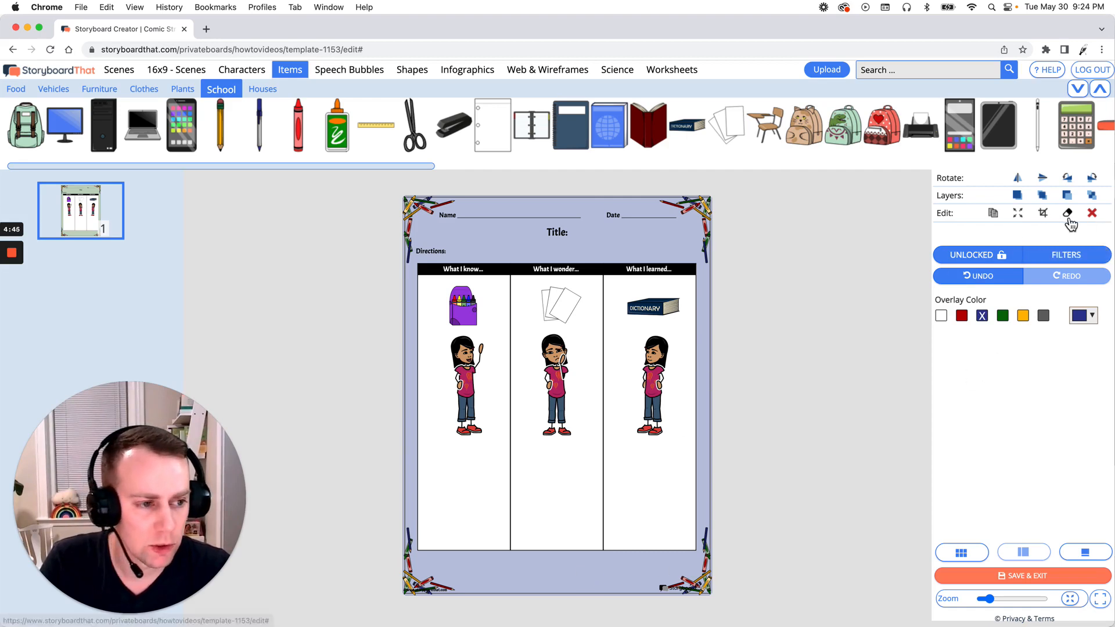
{"action": "left_click", "coordinate": [1093, 213]}
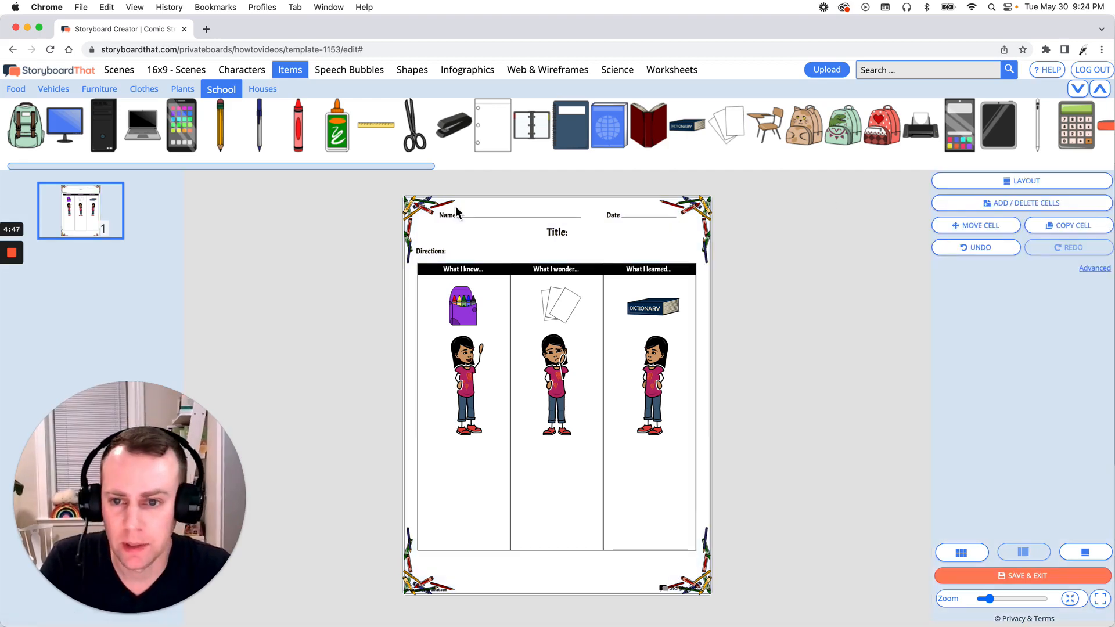
Step: Add the teal gradient from the Patterns scenes over the upper part of the worksheet
{"action": "left_click", "coordinate": [126, 74]}
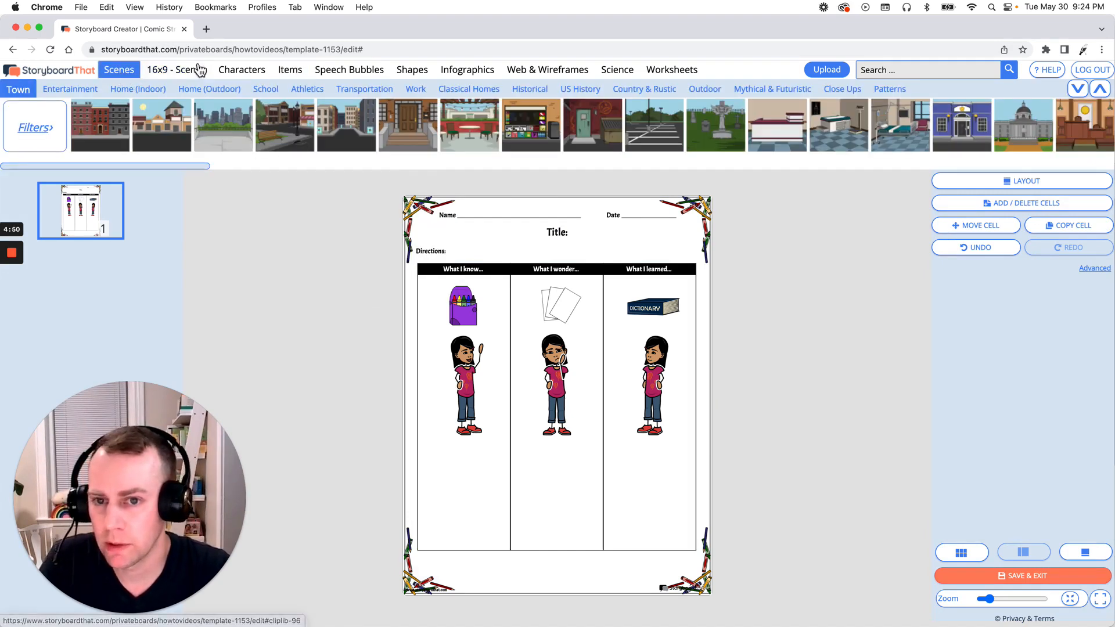
{"action": "left_click", "coordinate": [907, 93]}
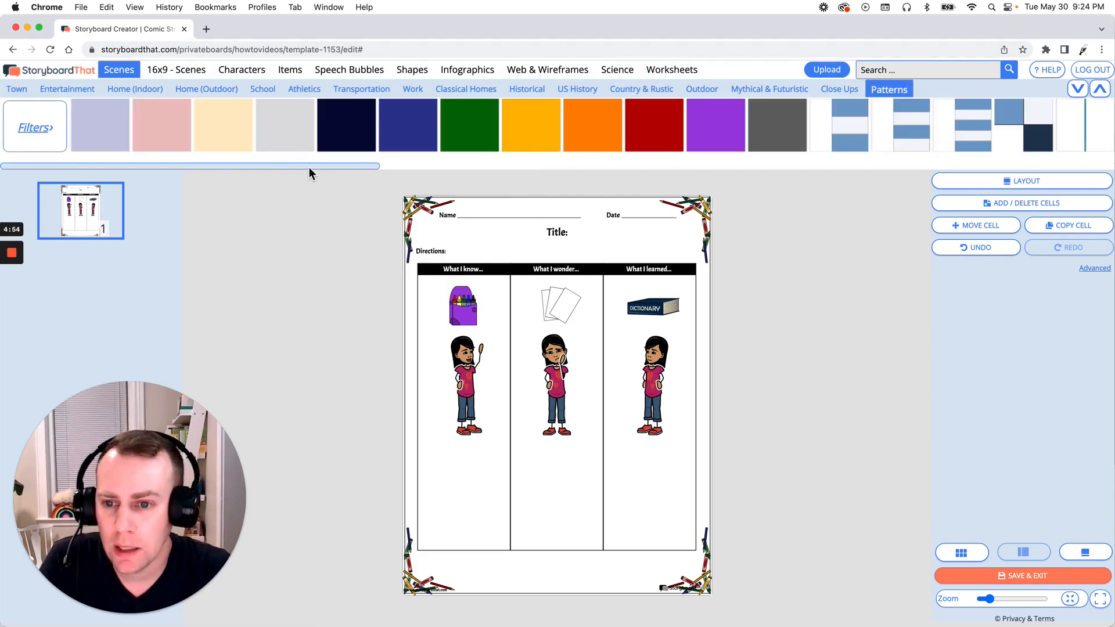
{"action": "left_click_drag", "start_coordinate": [314, 166], "coordinate": [588, 161]}
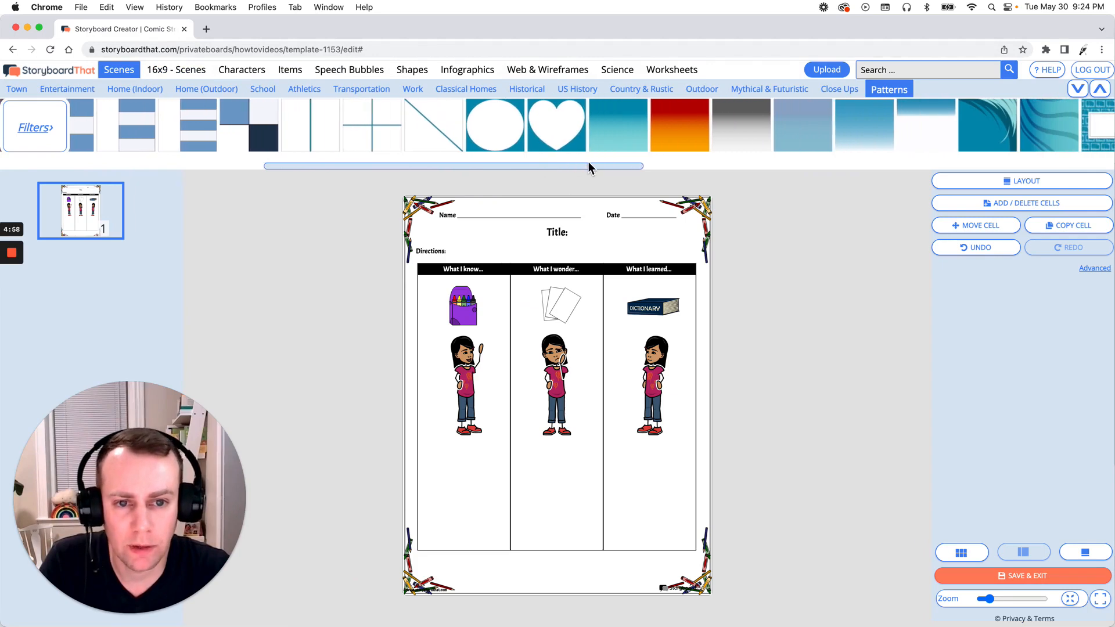
{"action": "mouse_move", "coordinate": [705, 126]}
{"action": "mouse_move", "coordinate": [638, 129]}
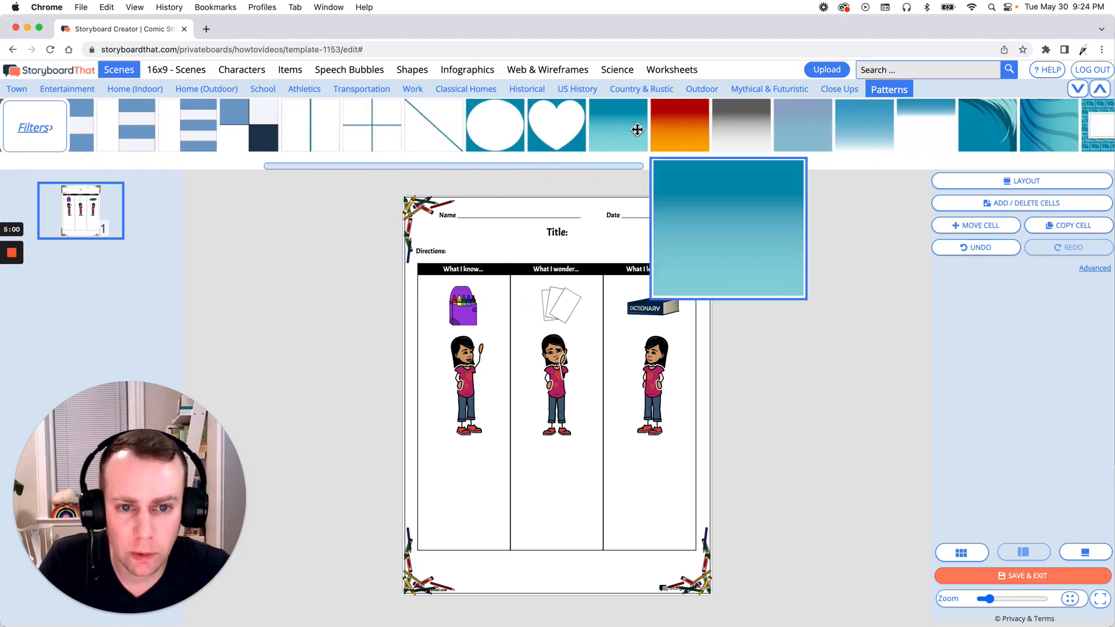
{"action": "left_click_drag", "start_coordinate": [617, 131], "coordinate": [471, 289]}
{"action": "mouse_move", "coordinate": [518, 316]}
{"action": "left_mouse_down"}
{"action": "mouse_move", "coordinate": [532, 319]}
{"action": "mouse_move", "coordinate": [515, 316]}
{"action": "left_mouse_up"}
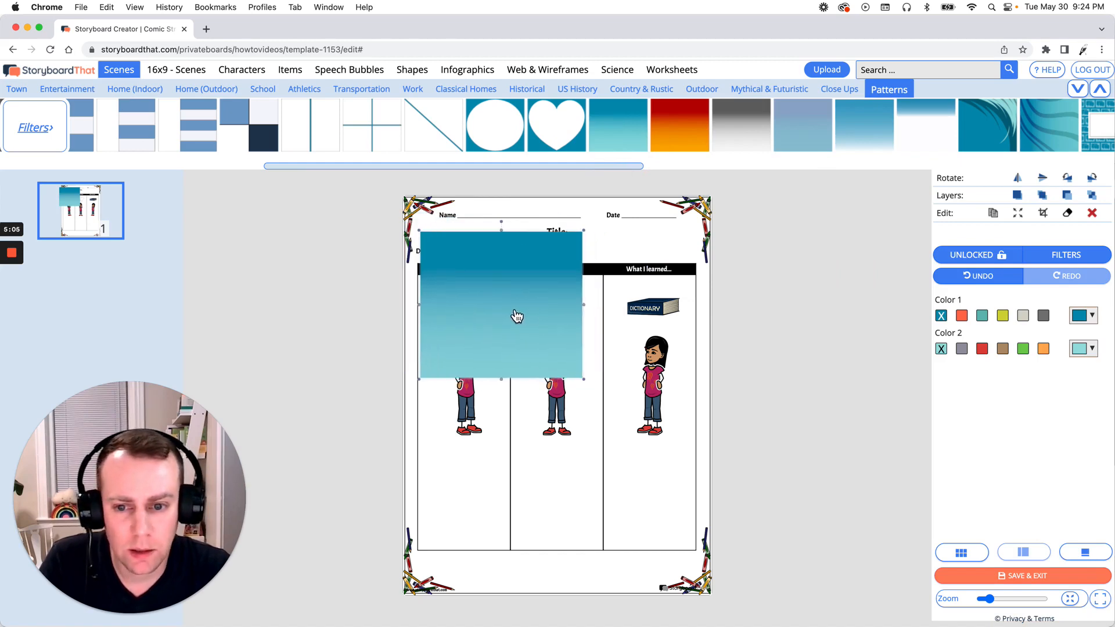
Step: Stretch the teal gradient to fill the whole page with the non-proportional option
{"action": "left_click", "coordinate": [1017, 212]}
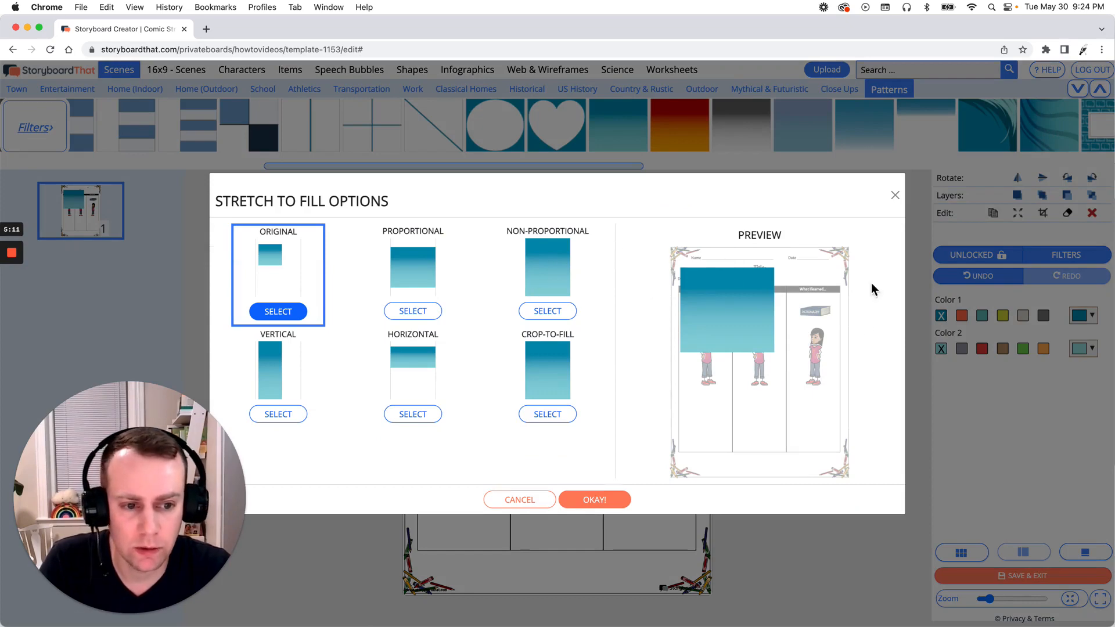
{"action": "left_click", "coordinate": [540, 313]}
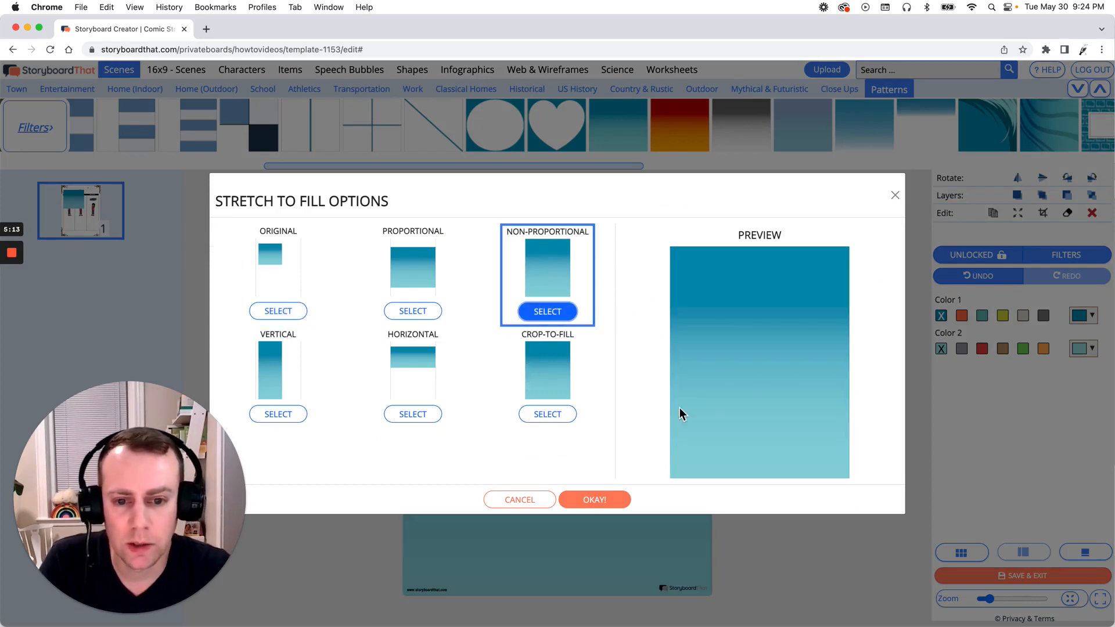
{"action": "left_click", "coordinate": [602, 499]}
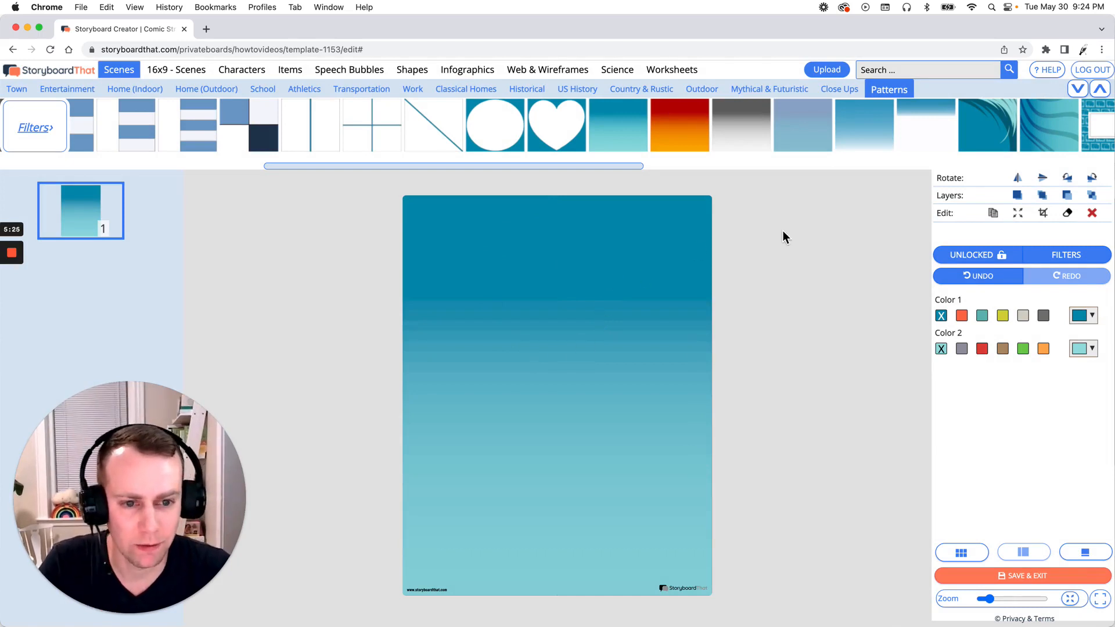
Step: Send the full-page gradient behind all worksheet content and change its first color to yellow-green
{"action": "left_click", "coordinate": [1092, 196]}
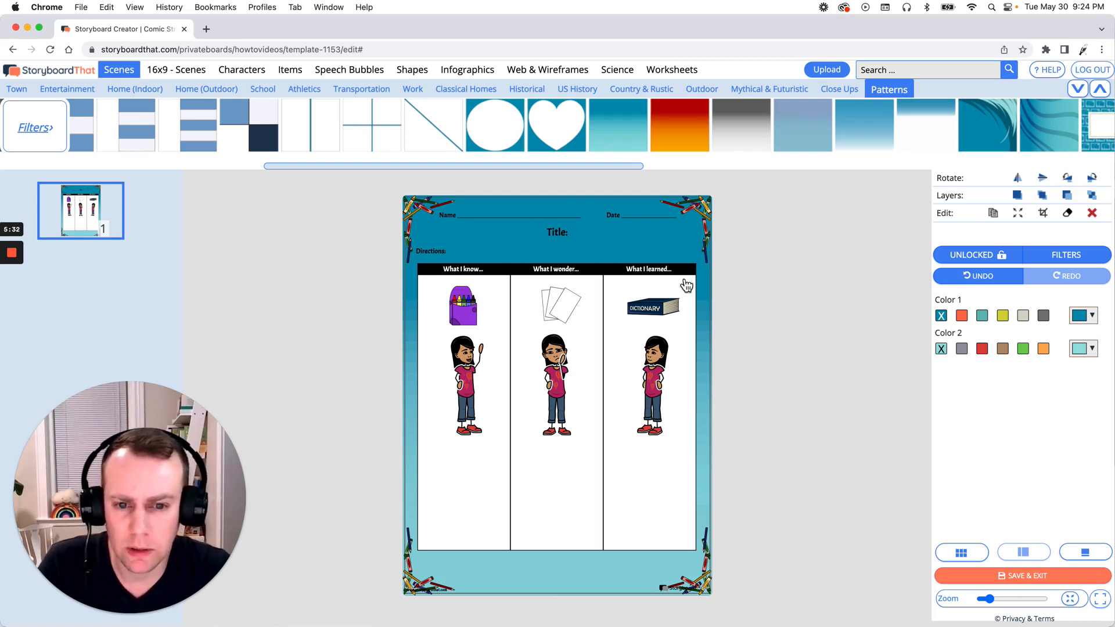
{"action": "left_click", "coordinate": [983, 317]}
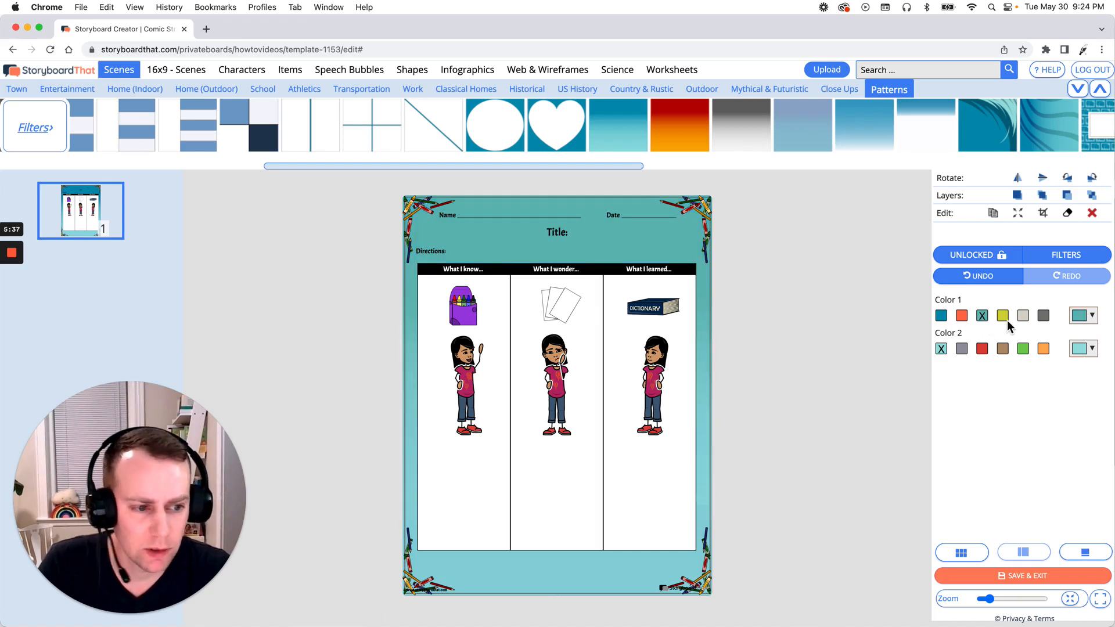
{"action": "left_click", "coordinate": [1004, 318]}
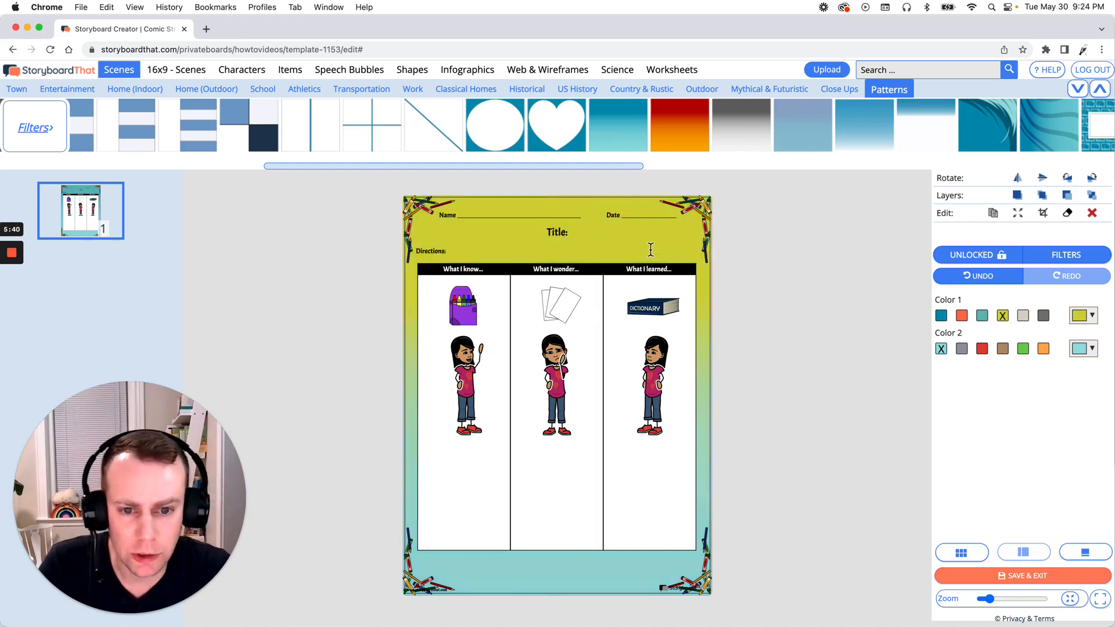
{"action": "left_click", "coordinate": [792, 304]}
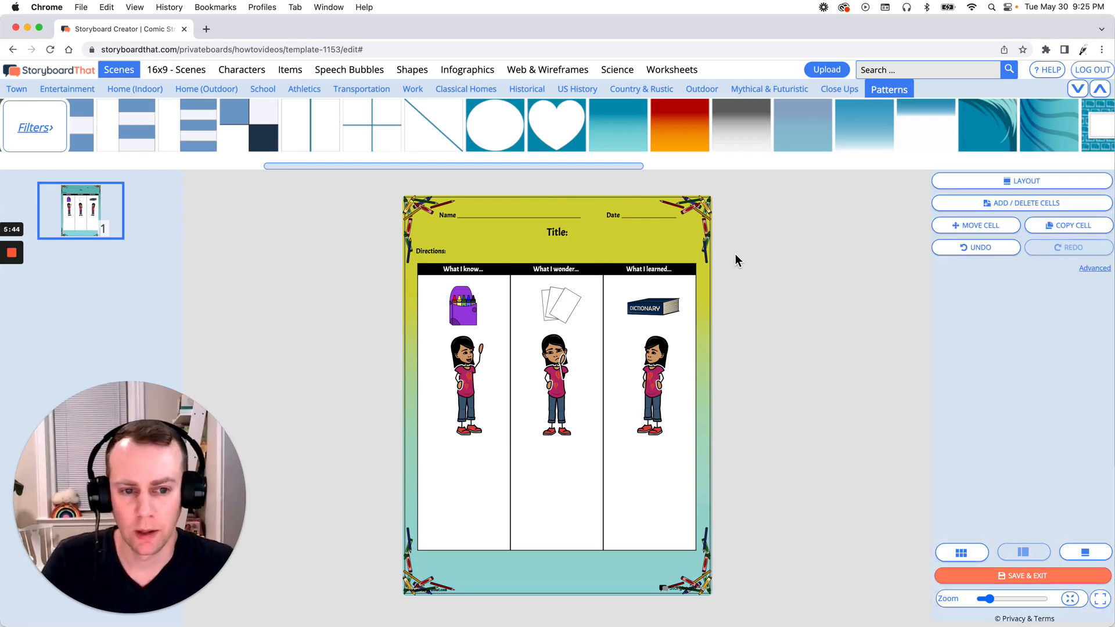
Step: Replace the worksheet's "Title:" placeholder text with "What I Know, Wonder, and Learned"
{"action": "left_click", "coordinate": [563, 233]}
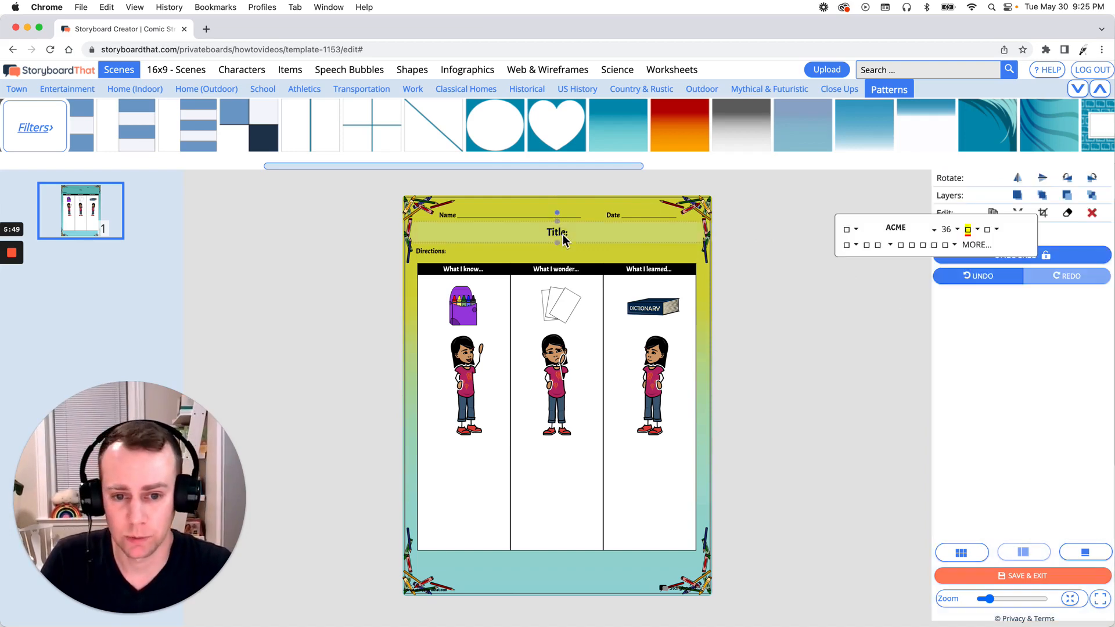
{"action": "double_click", "coordinate": [564, 233]}
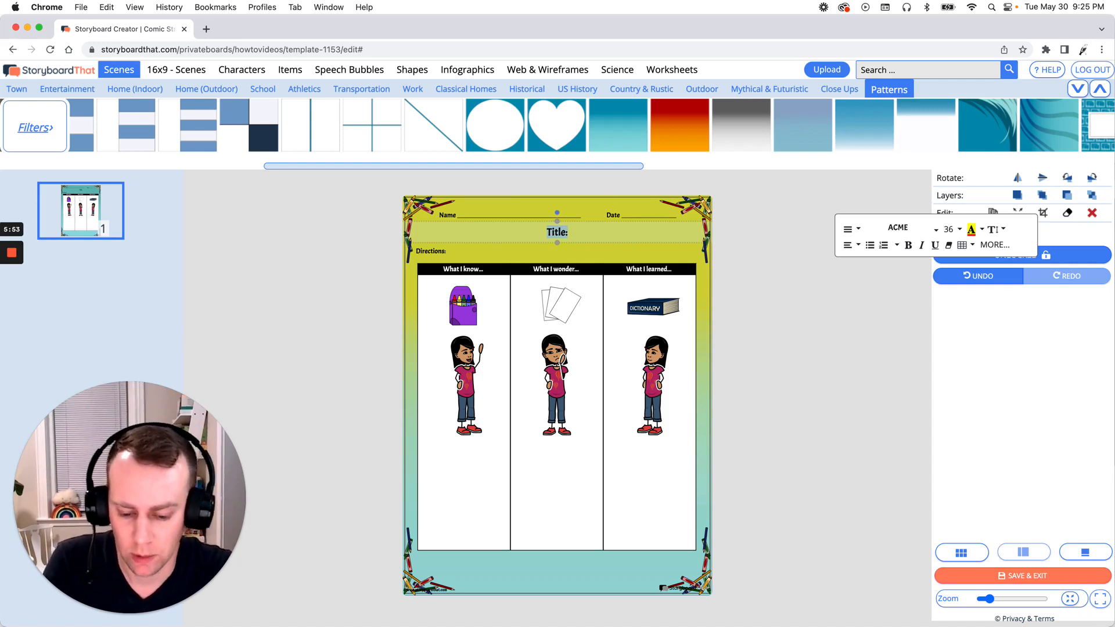
{"action": "type", "text": "What i"}
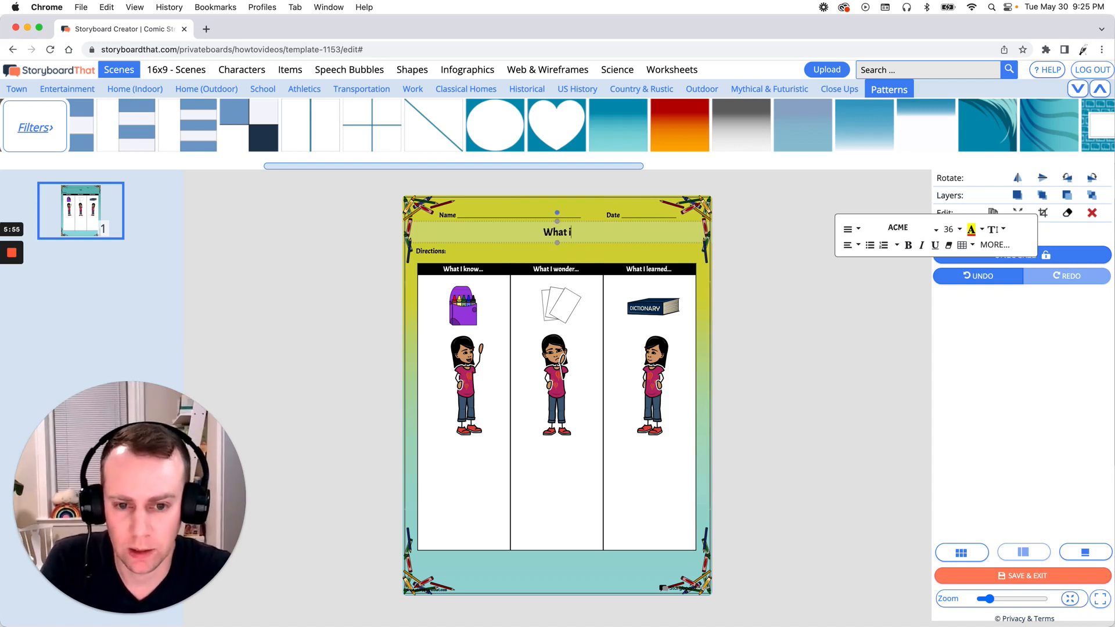
{"action": "key", "text": "BackSpace"}
{"action": "type", "text": "I KN"}
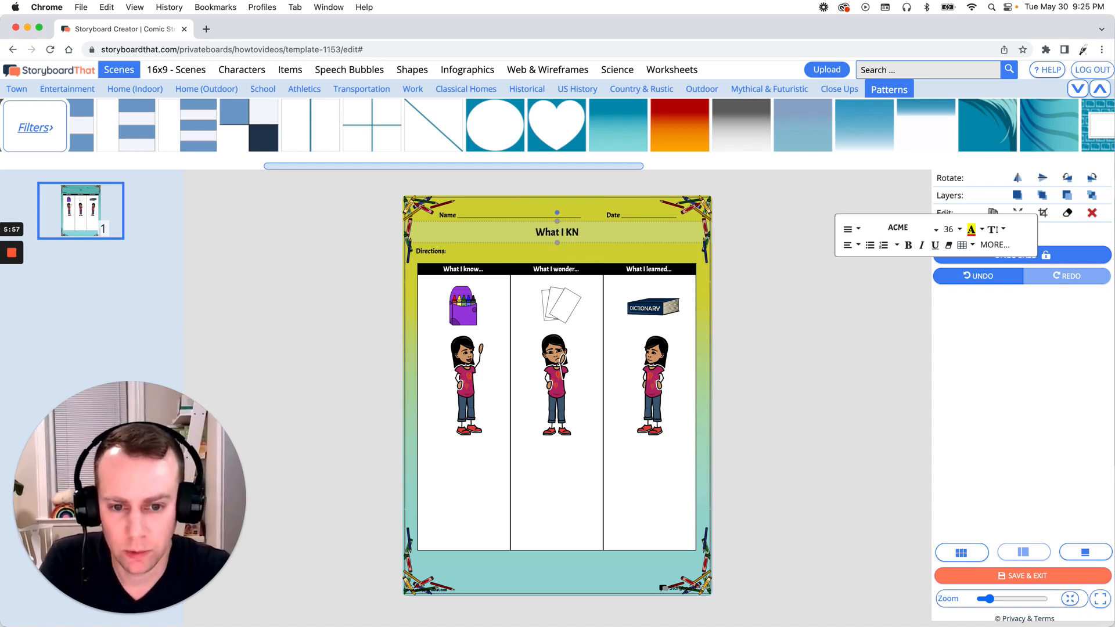
{"action": "type", "text": "ow, W"}
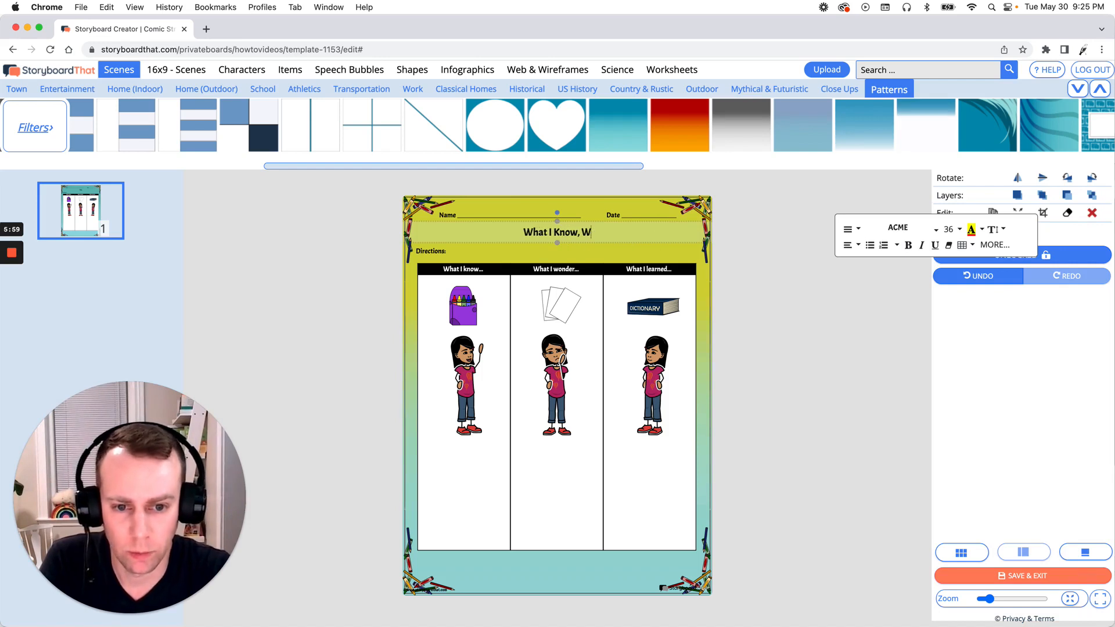
{"action": "type", "text": "onder,"}
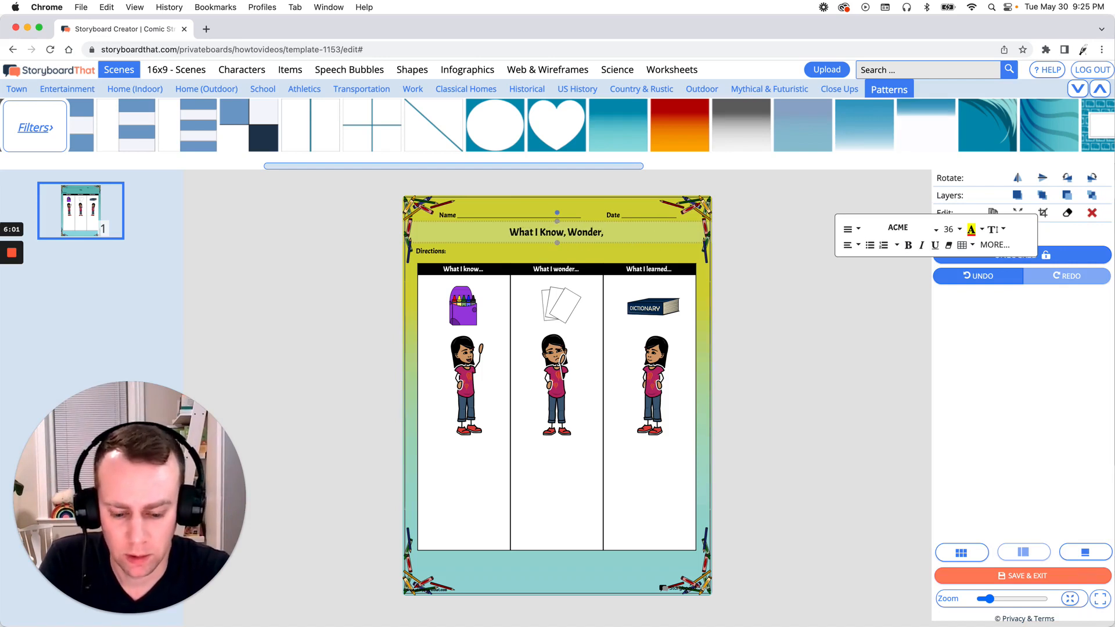
{"action": "type", "text": " and Learned"}
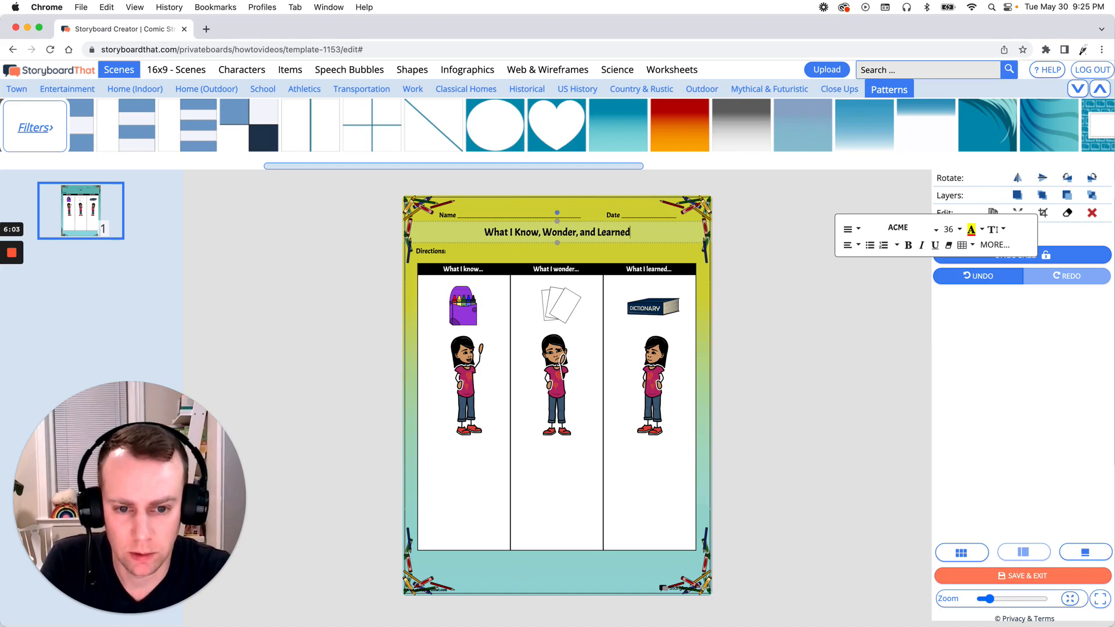
{"action": "left_click", "coordinate": [765, 305]}
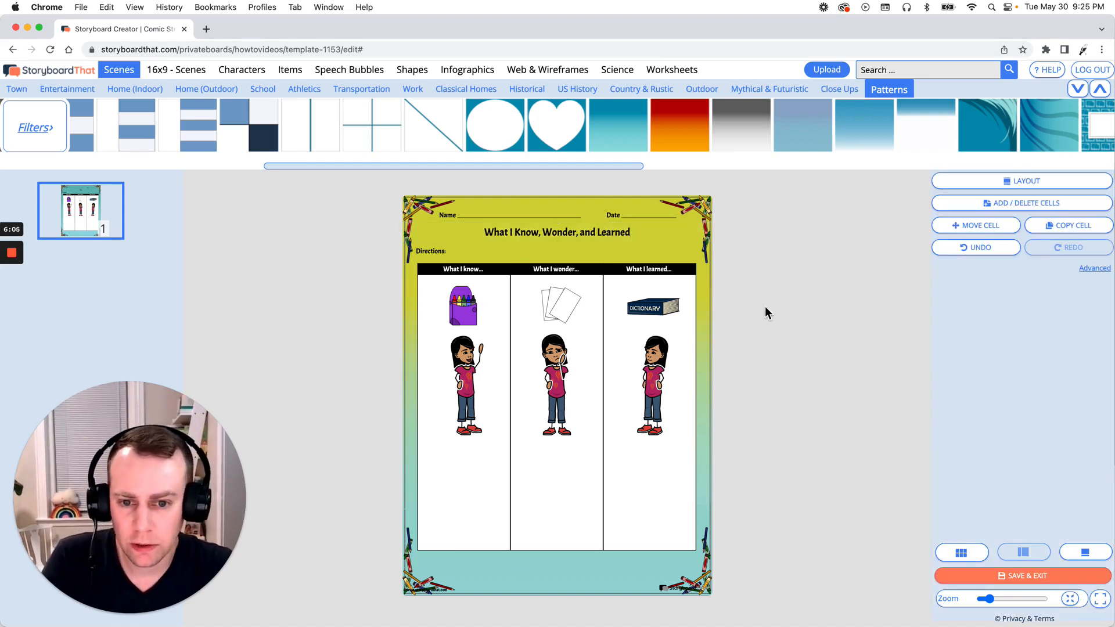
Step: Format the whole worksheet title in the Cherry Swash font at size 48
{"action": "left_click", "coordinate": [614, 232]}
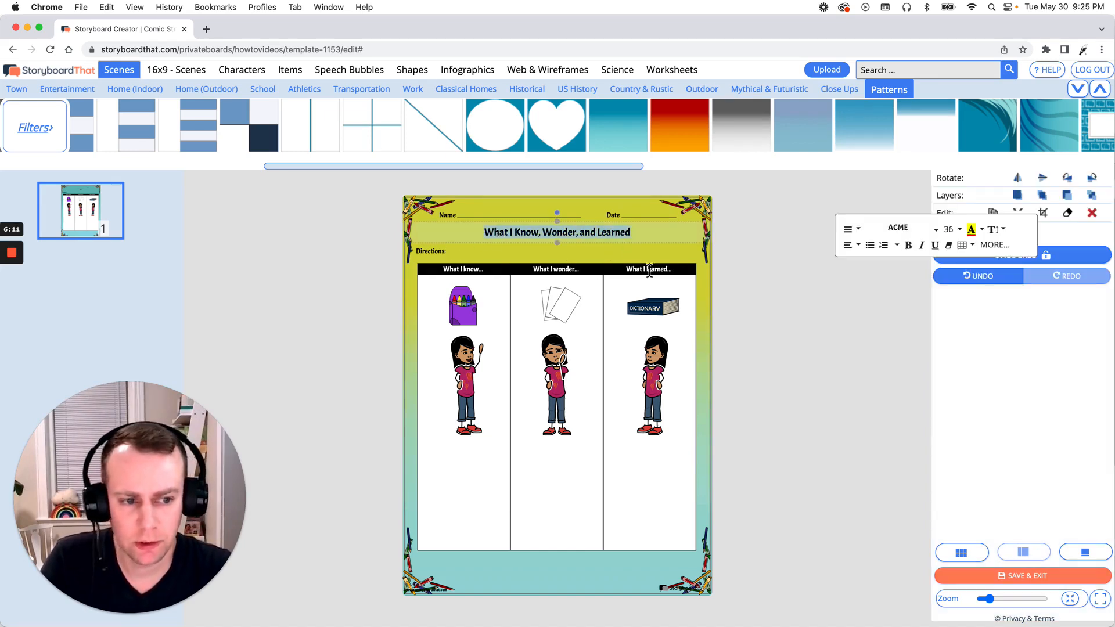
{"action": "left_click", "coordinate": [935, 230]}
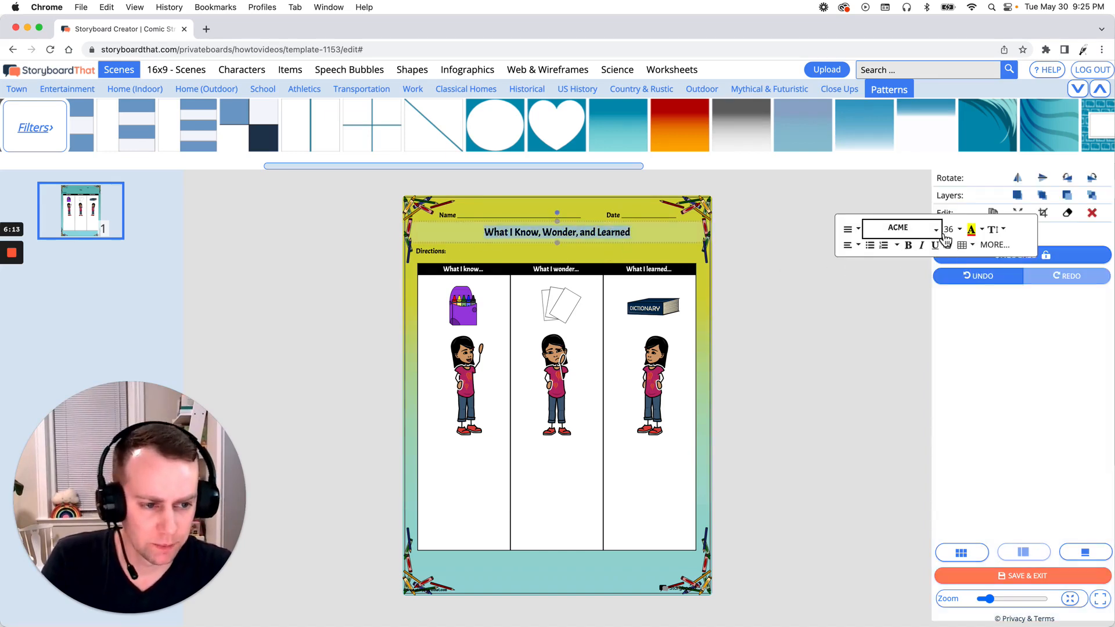
{"action": "scroll", "coordinate": [933, 284], "scroll_direction": "down", "scroll_amount": 2}
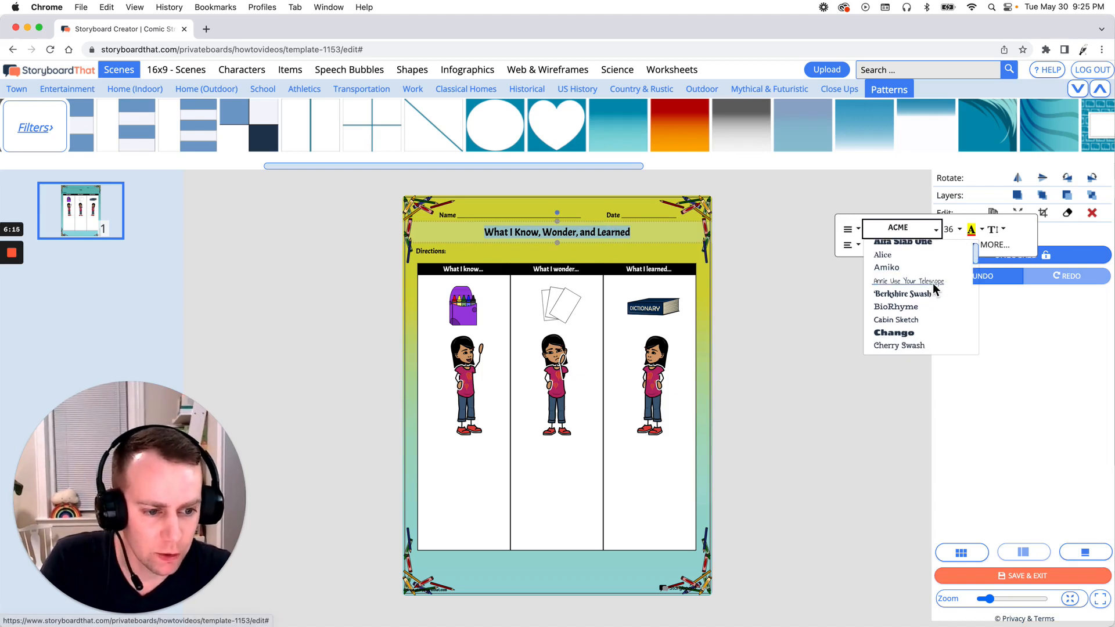
{"action": "scroll", "coordinate": [933, 284], "scroll_direction": "down", "scroll_amount": 1}
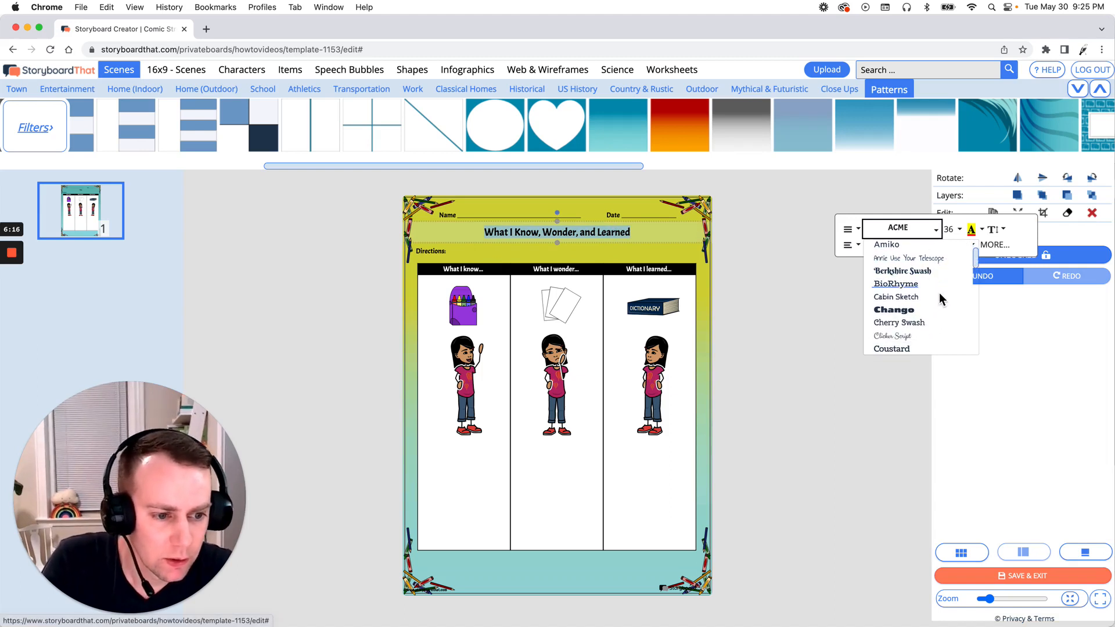
{"action": "left_click", "coordinate": [918, 323]}
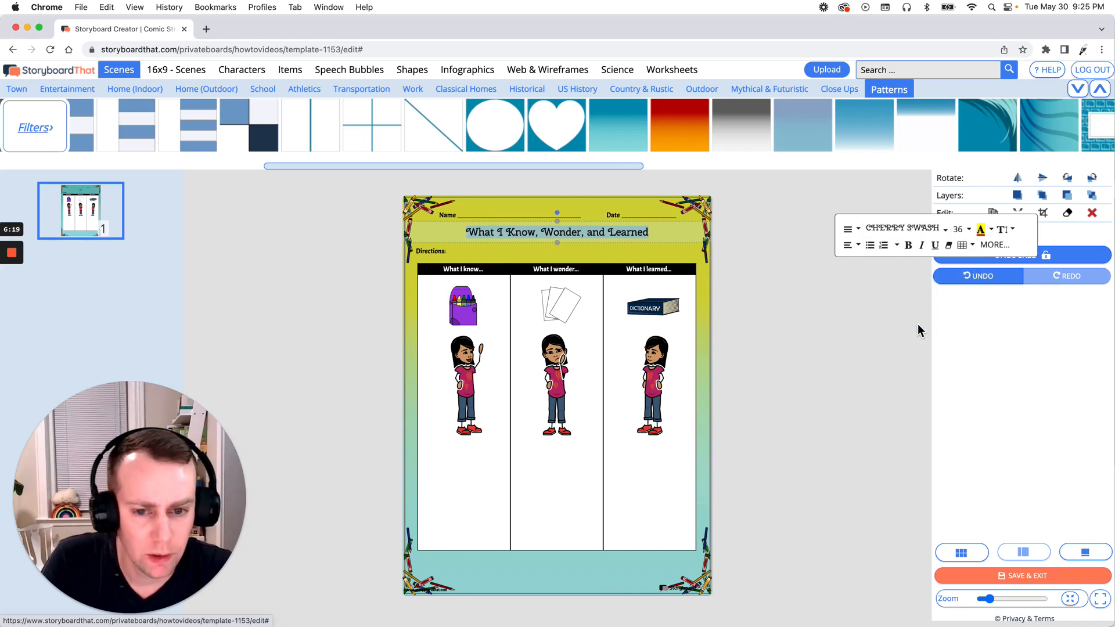
{"action": "left_click", "coordinate": [968, 230]}
{"action": "scroll", "coordinate": [981, 276], "scroll_direction": "down", "scroll_amount": 3}
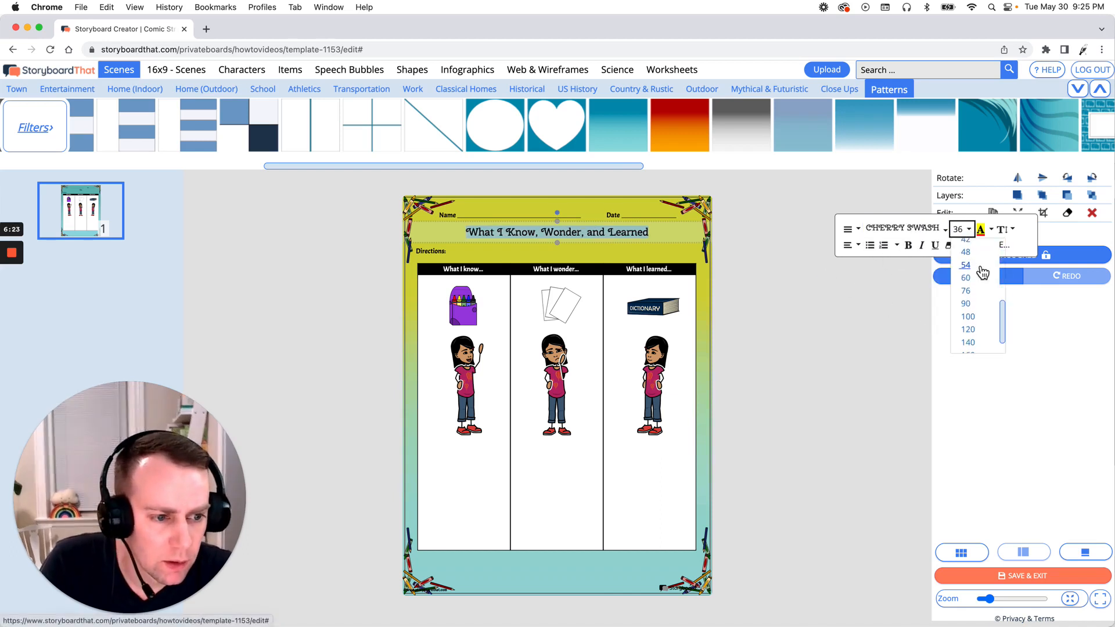
{"action": "scroll", "coordinate": [981, 276], "scroll_direction": "up", "scroll_amount": 2}
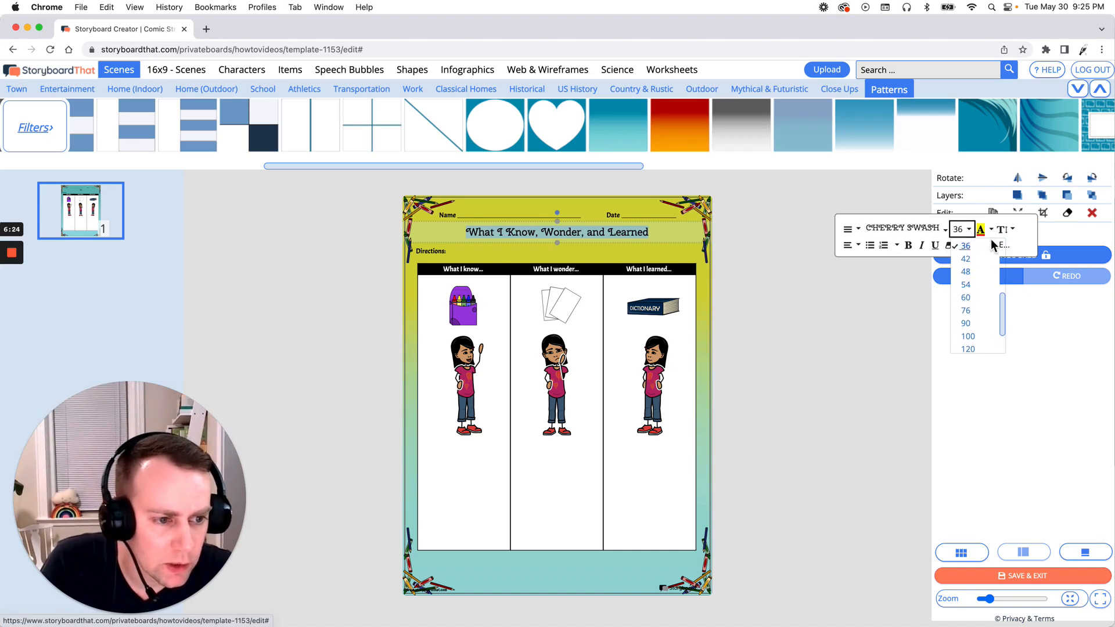
{"action": "left_click", "coordinate": [976, 271]}
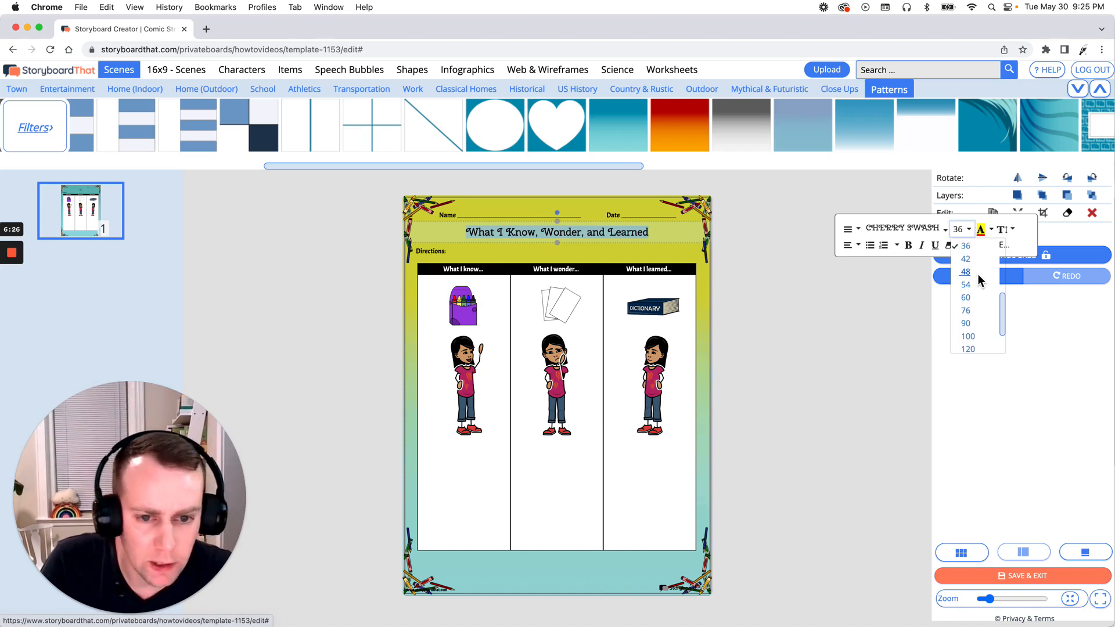
{"action": "left_click", "coordinate": [785, 310]}
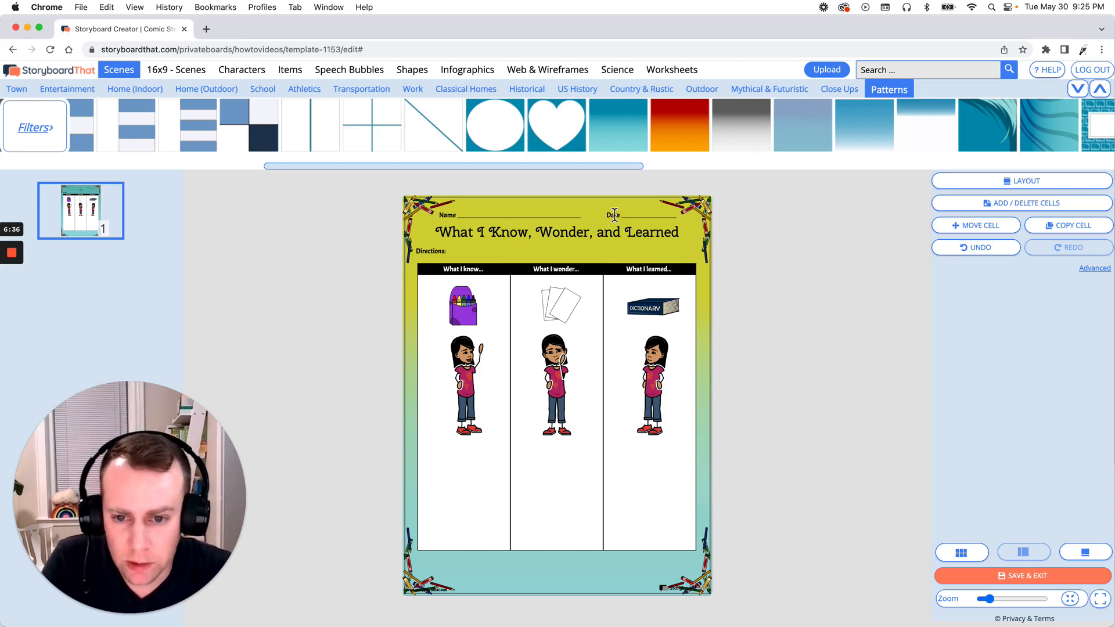
Step: Move the Name and Date line slightly up above the title and narrow its text box to fit between the corner pencil decorations
{"action": "left_click_drag", "start_coordinate": [614, 215], "coordinate": [624, 214]}
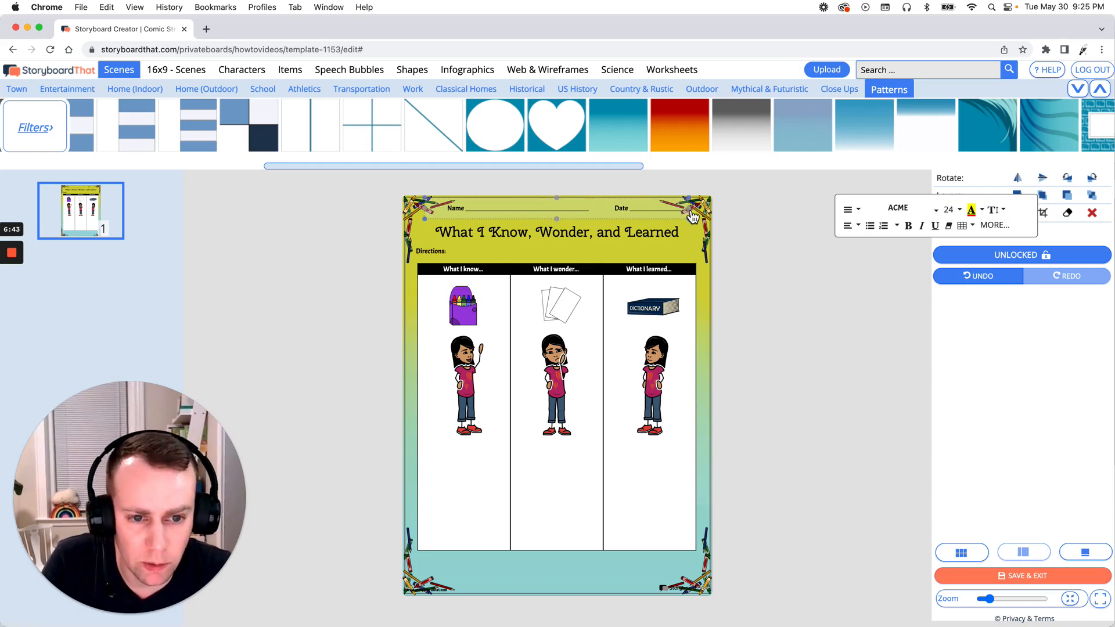
{"action": "left_click_drag", "start_coordinate": [688, 219], "coordinate": [604, 211]}
{"action": "left_click", "coordinate": [735, 247]}
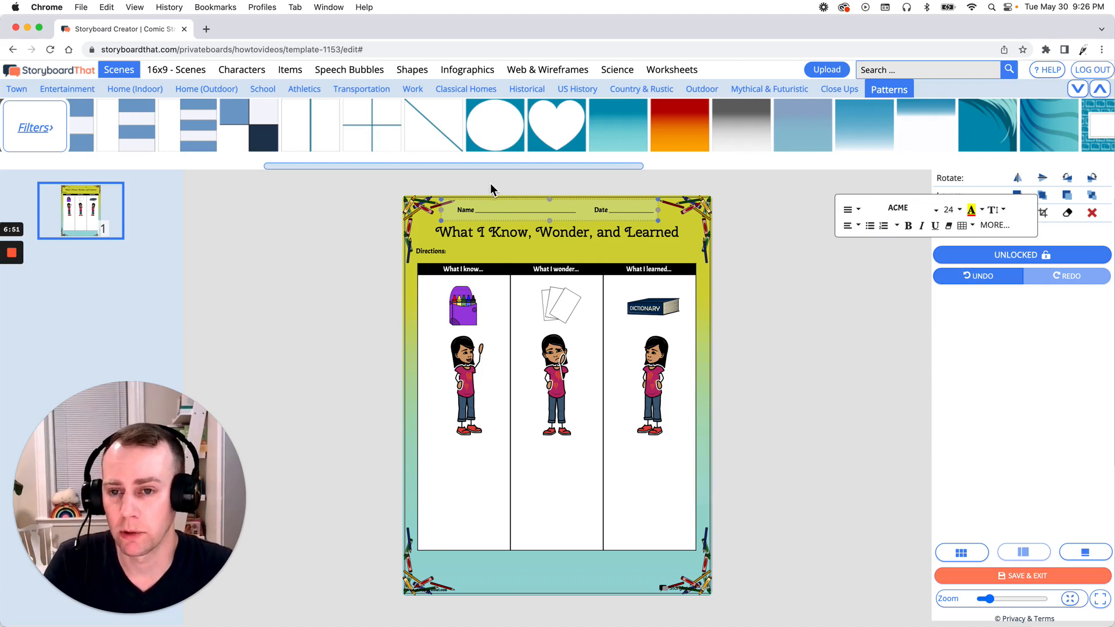
{"action": "left_click", "coordinate": [355, 71]}
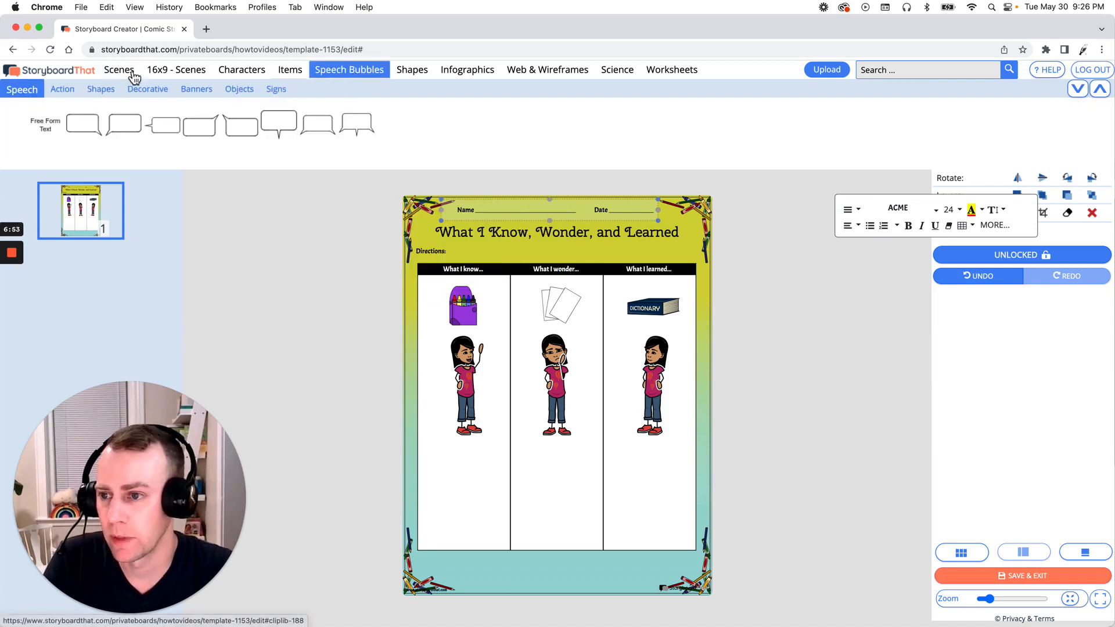
{"action": "left_click", "coordinate": [155, 90]}
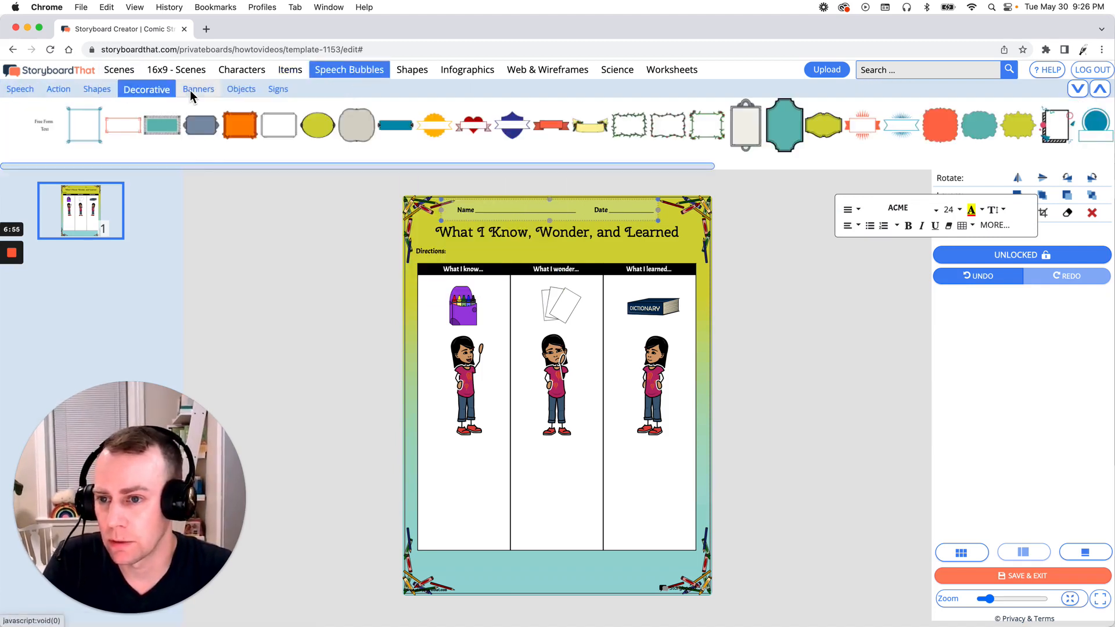
{"action": "left_click", "coordinate": [190, 89]}
{"action": "left_click", "coordinate": [796, 286]}
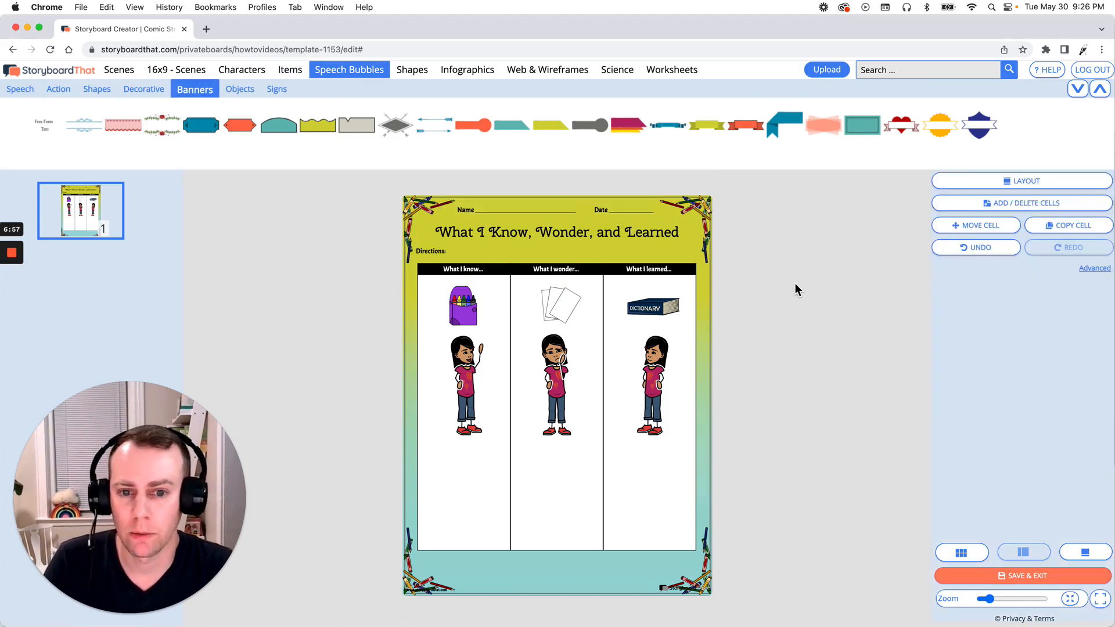